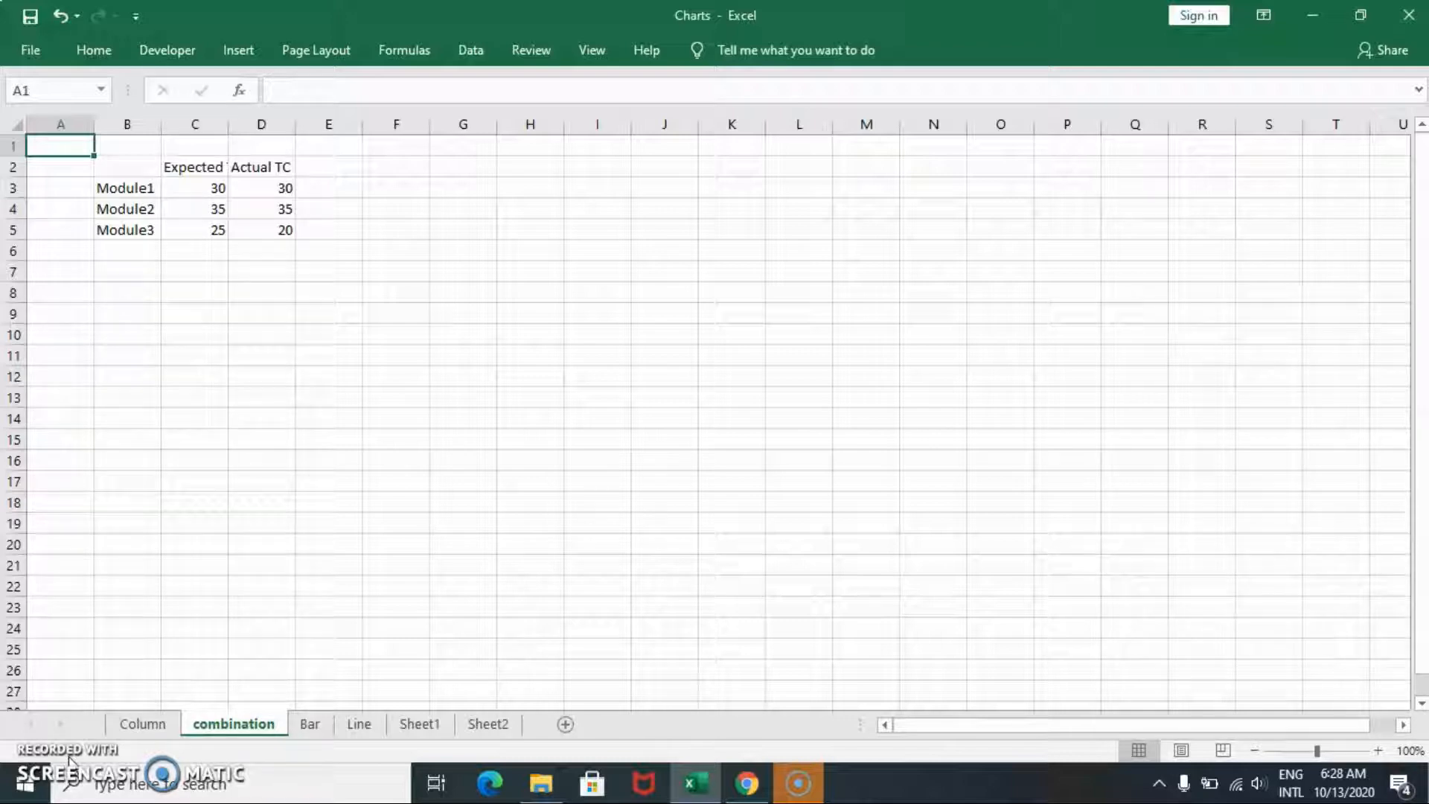
left_click(143, 175)
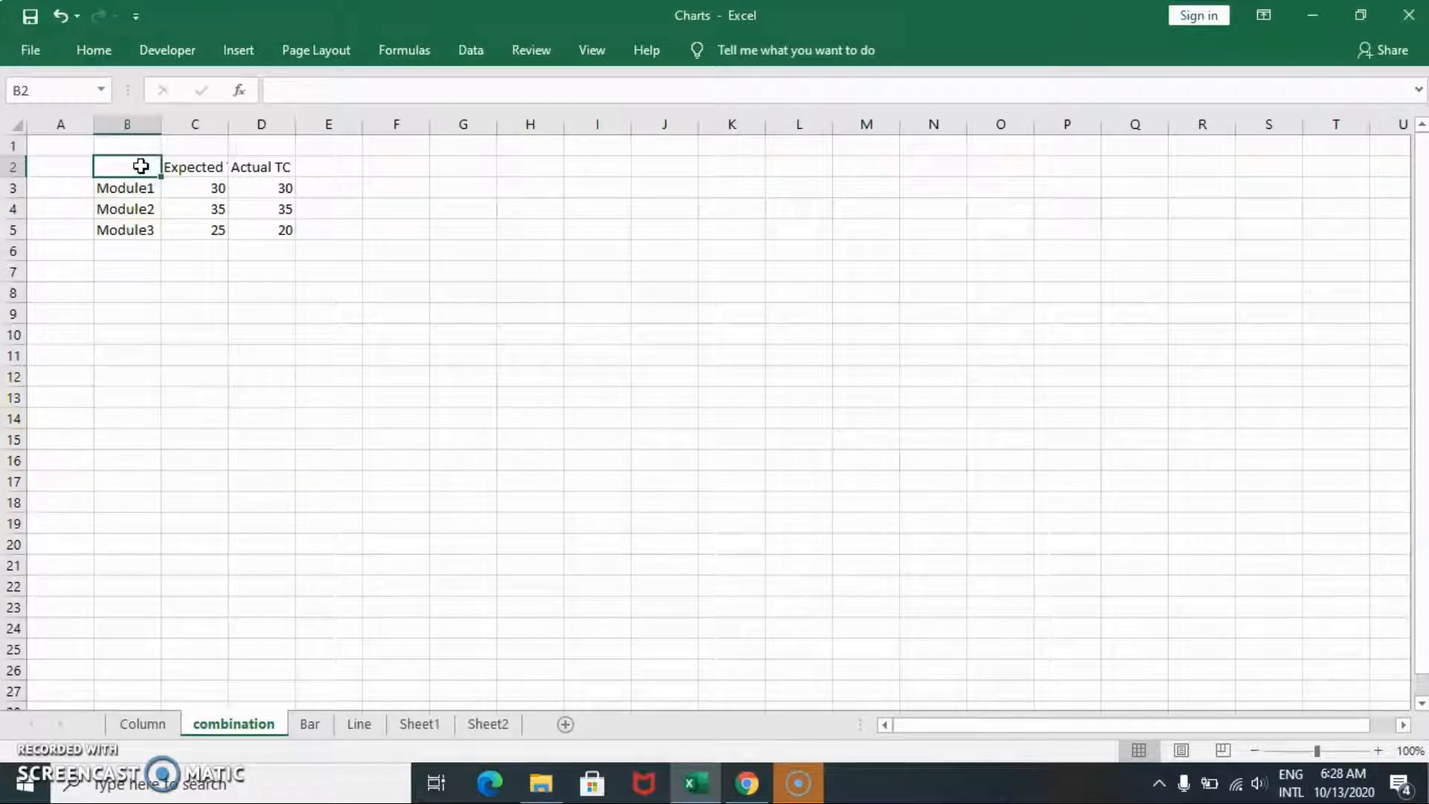
left_click_drag(141, 165, 239, 224)
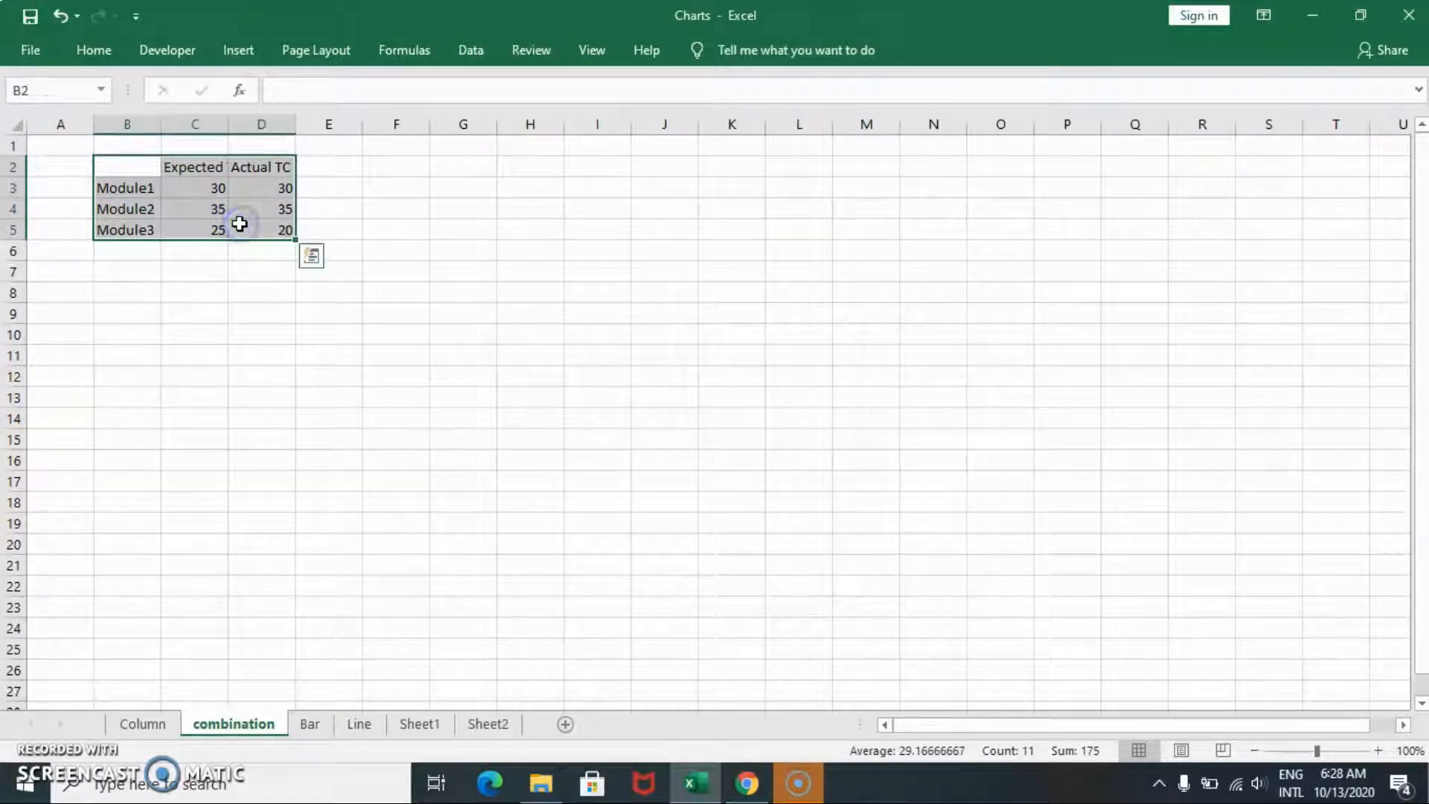
left_click(199, 162)
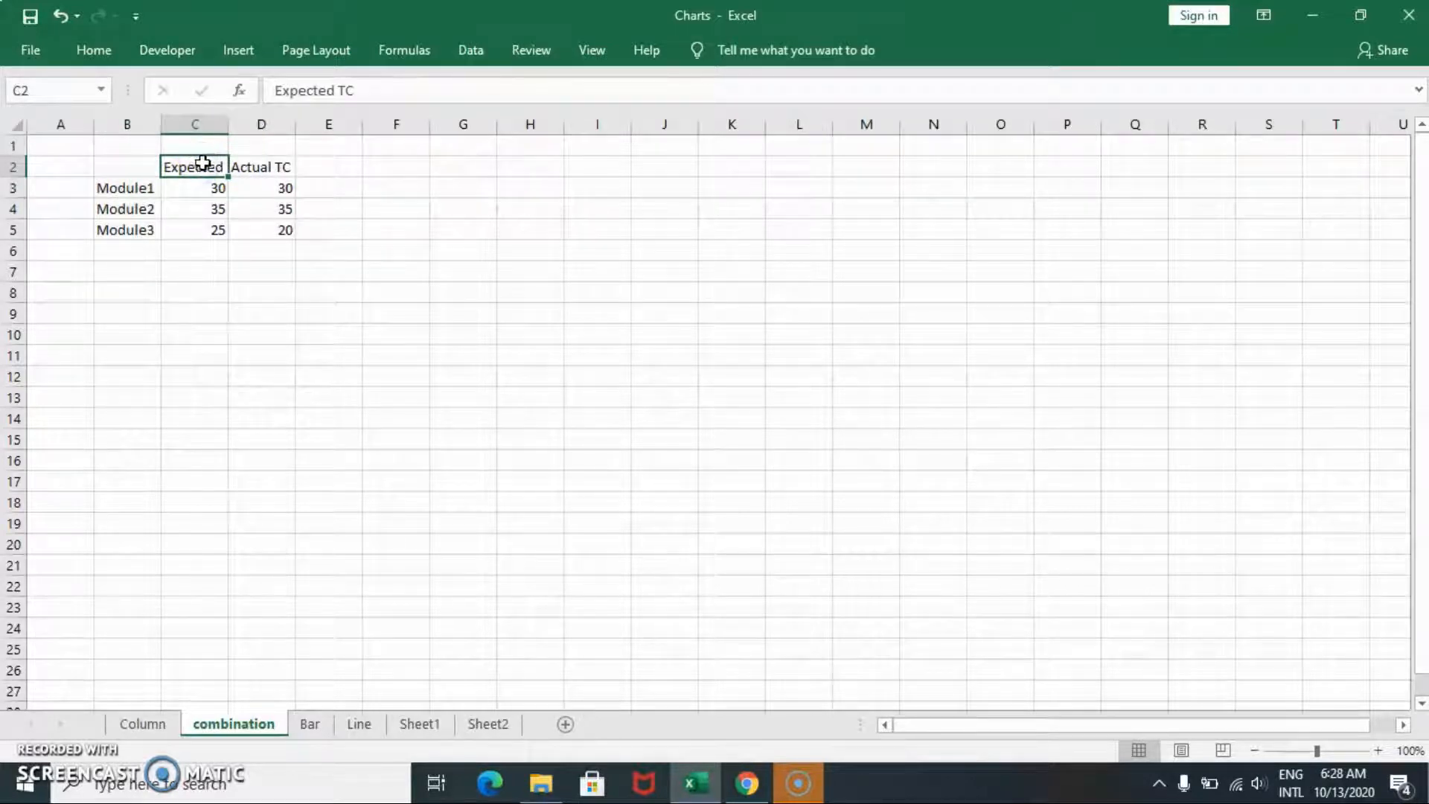
left_click(258, 163)
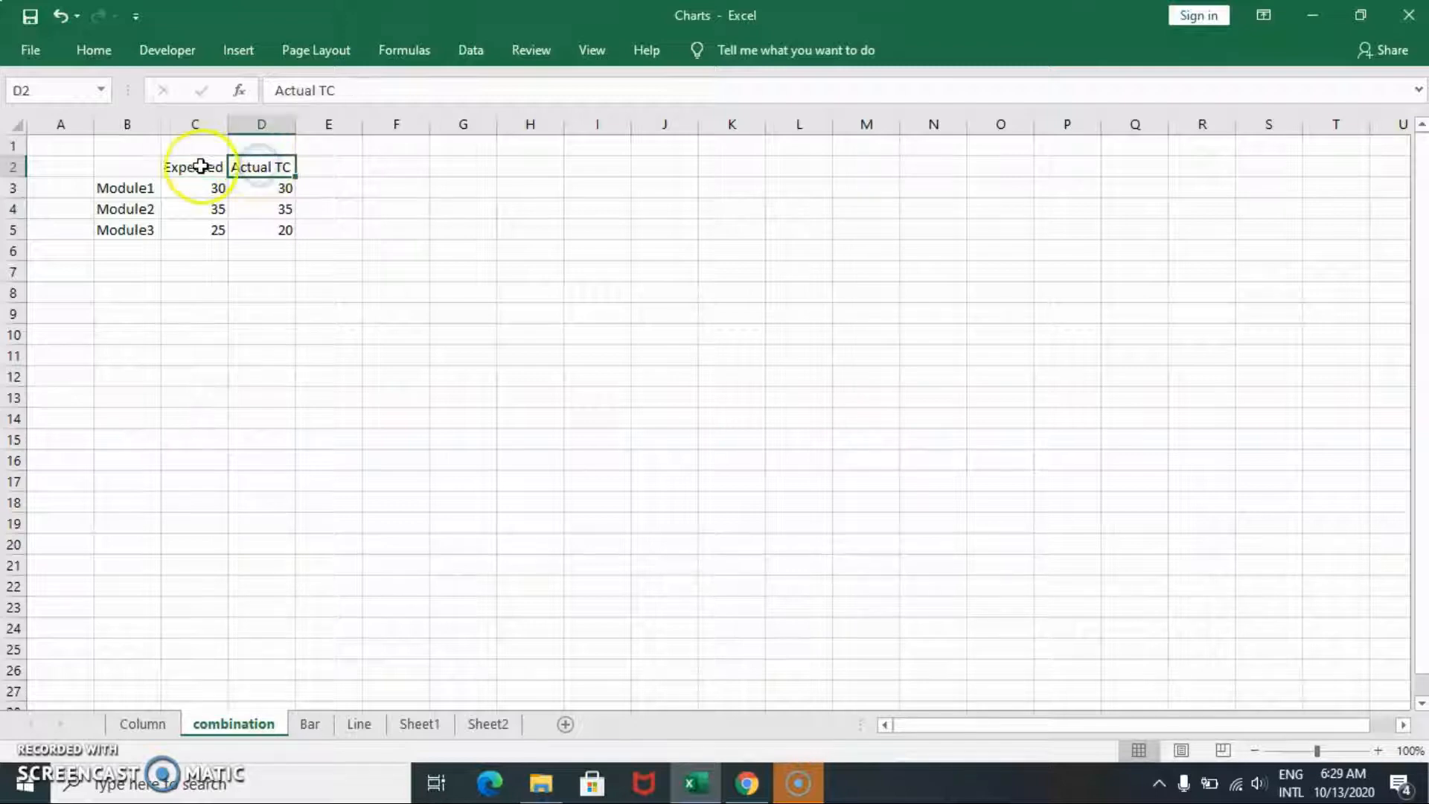
Start a custom combo chart from the module data in B2:D5, including the Expected TC and Actual TC headers
left_click(142, 167)
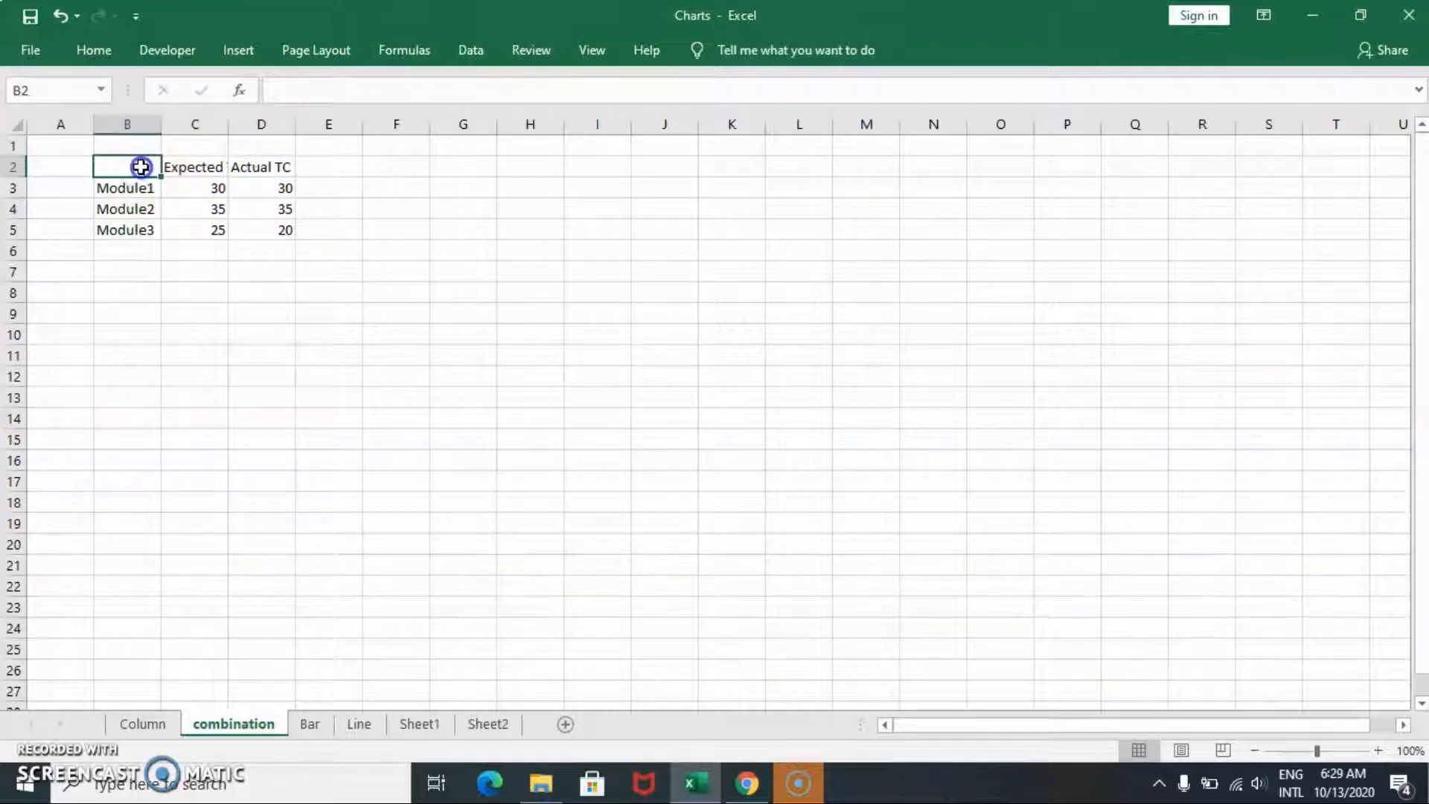
left_click_drag(141, 166, 236, 232)
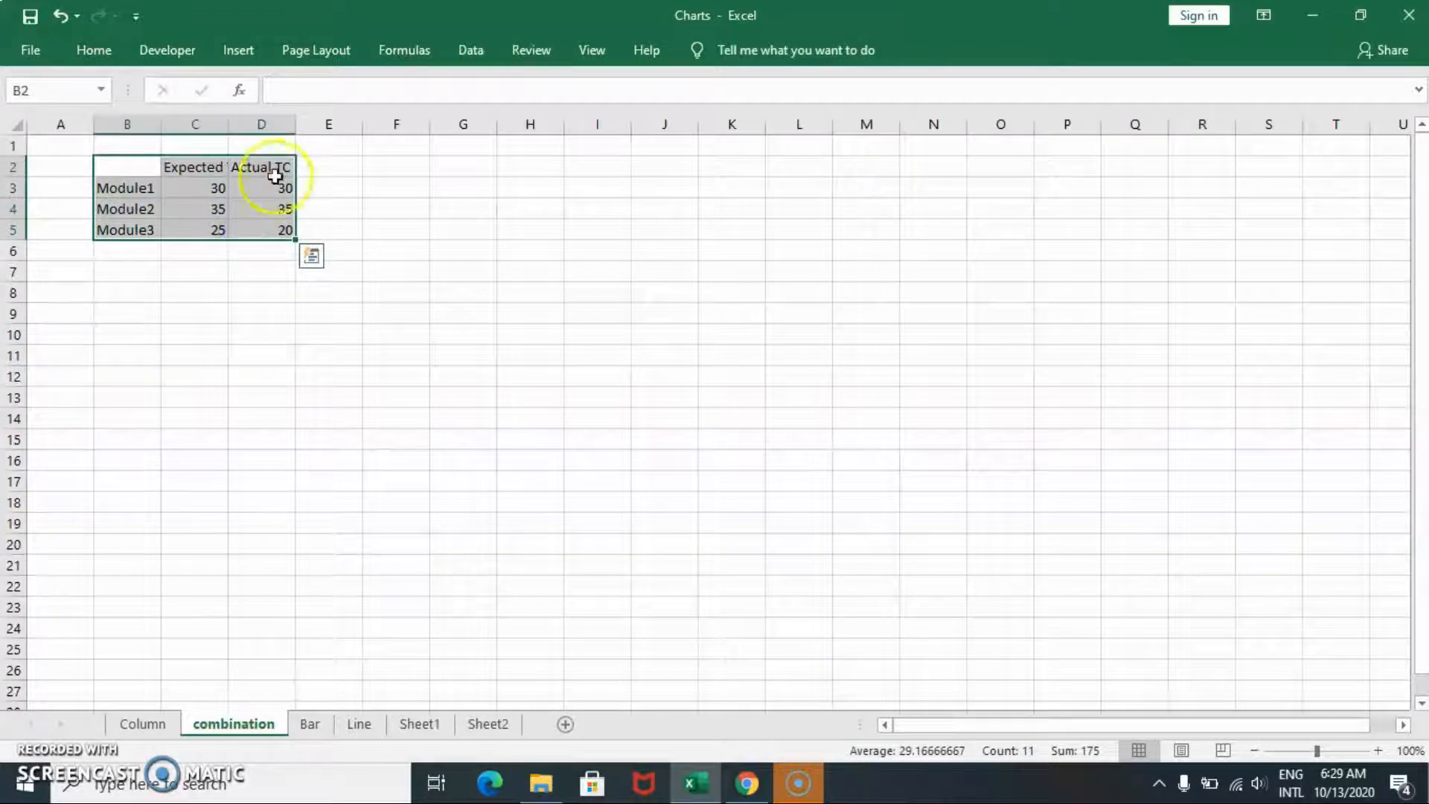
left_click(239, 50)
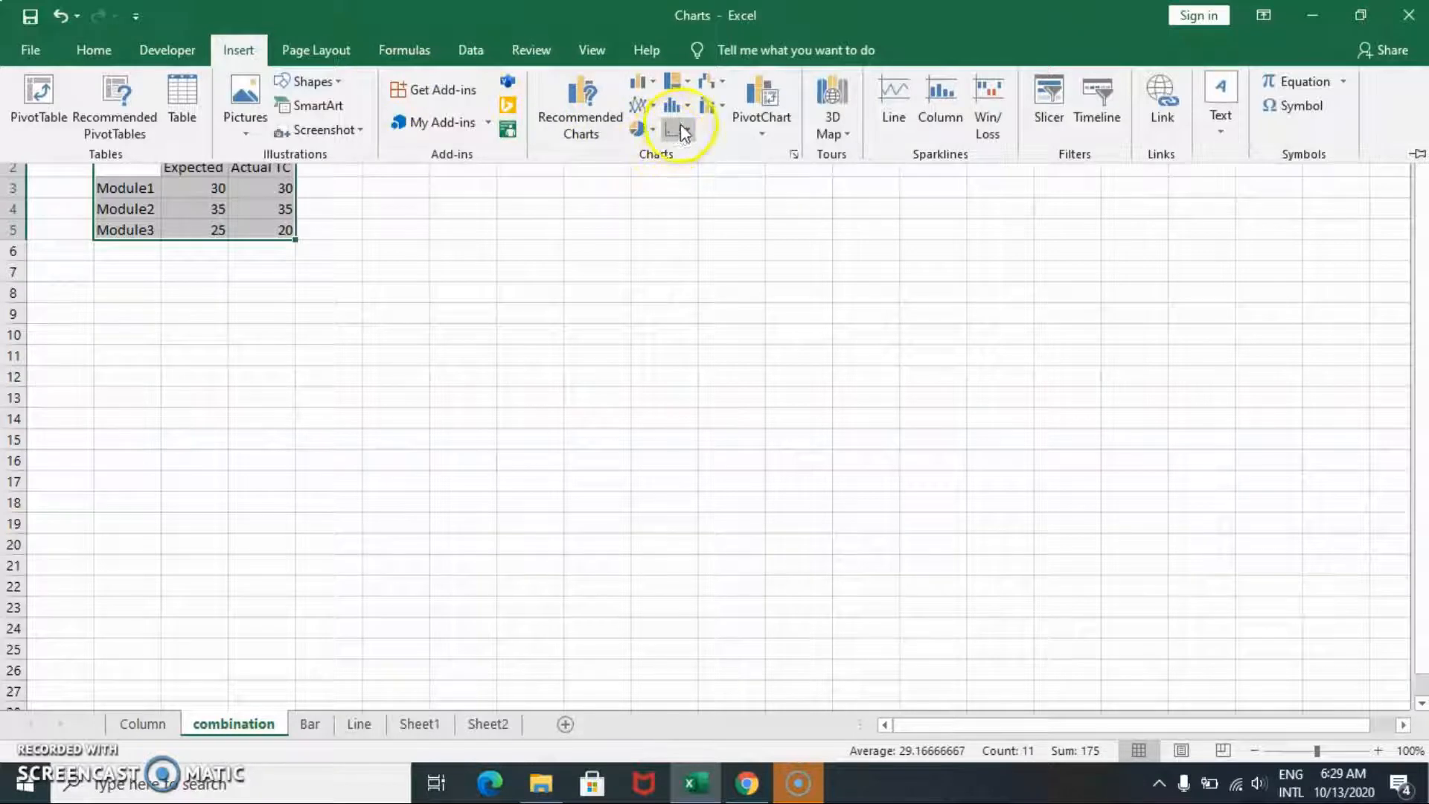
left_click(711, 105)
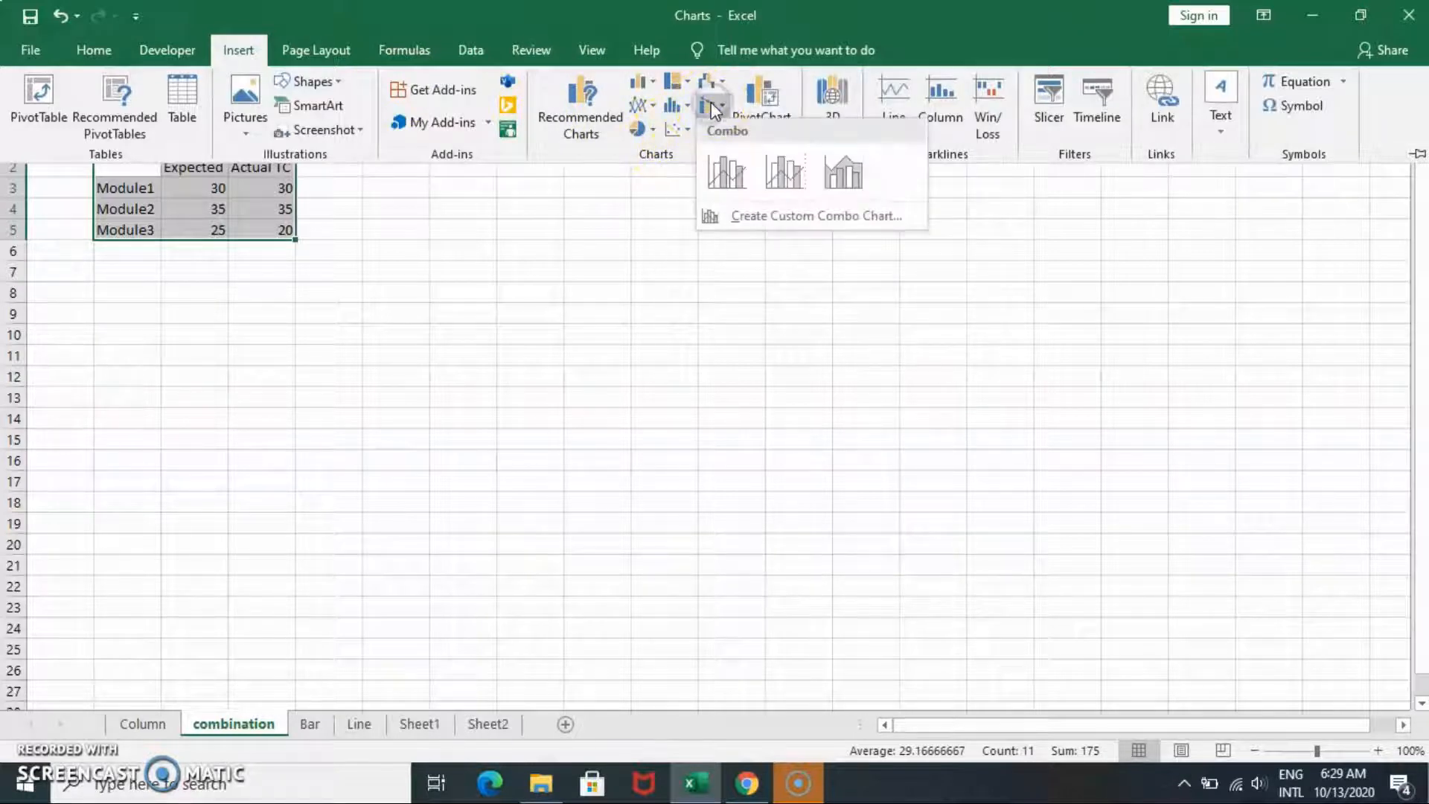
left_click(763, 217)
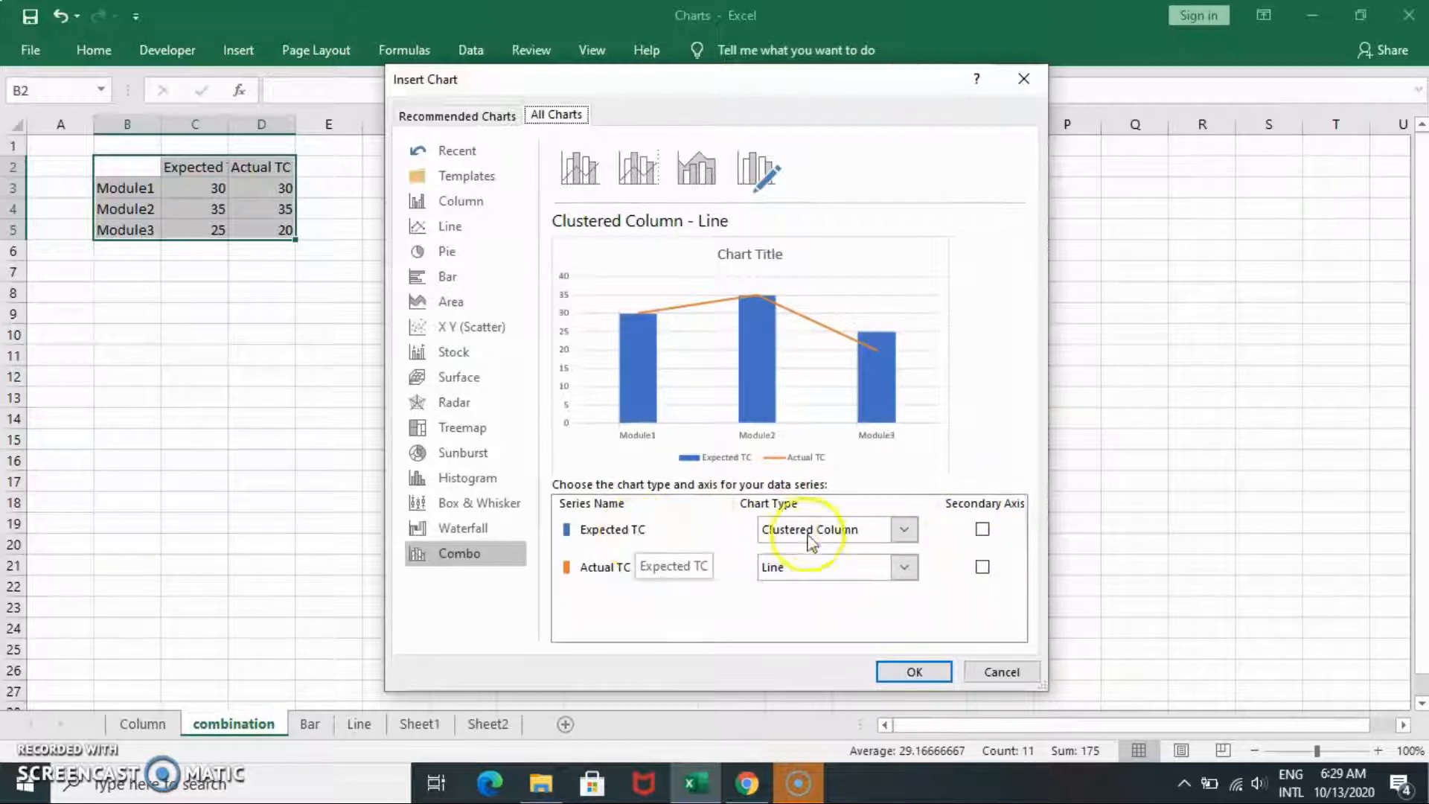
Set the Actual TC series to Line with Markers on the secondary axis and insert the combo chart
left_click(904, 530)
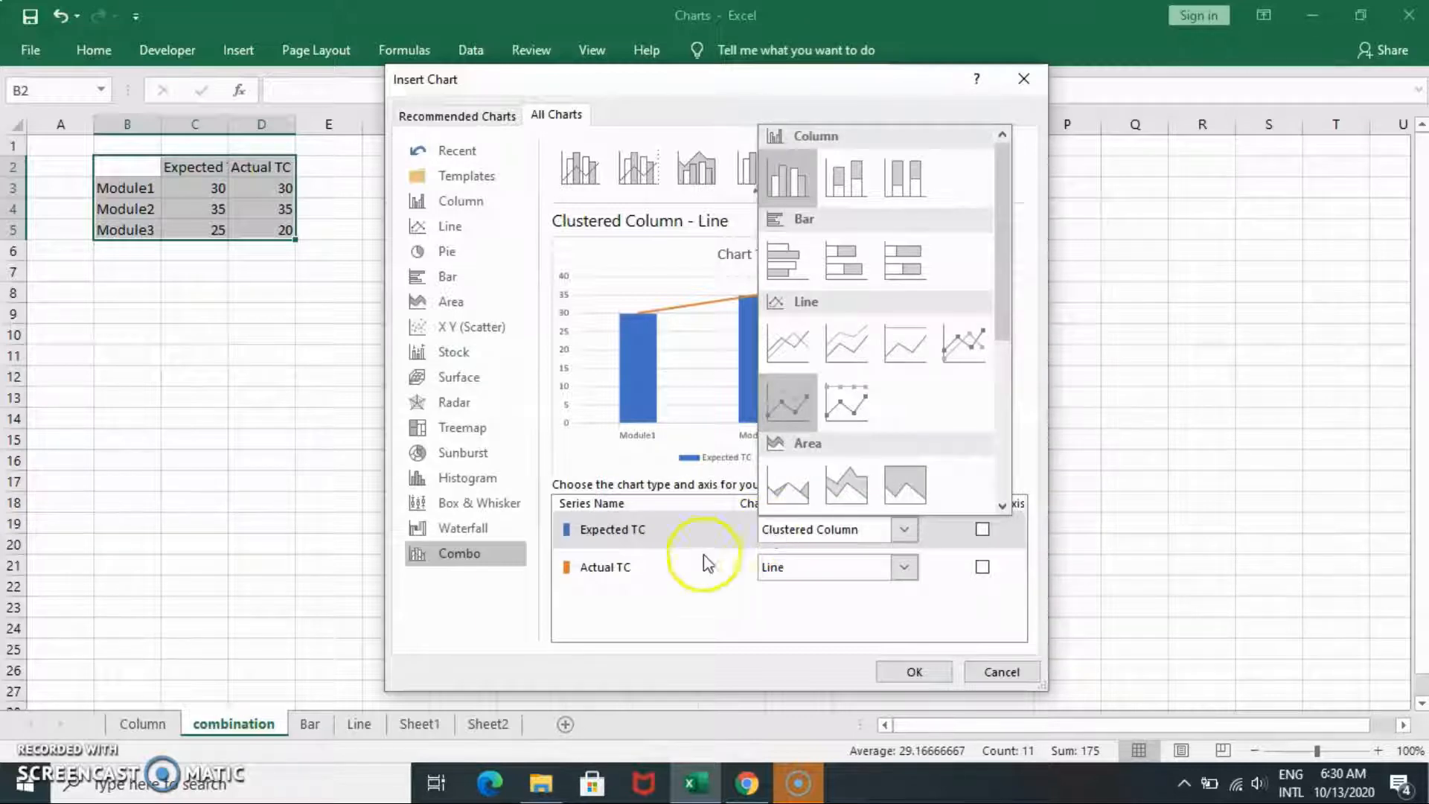
left_click(679, 585)
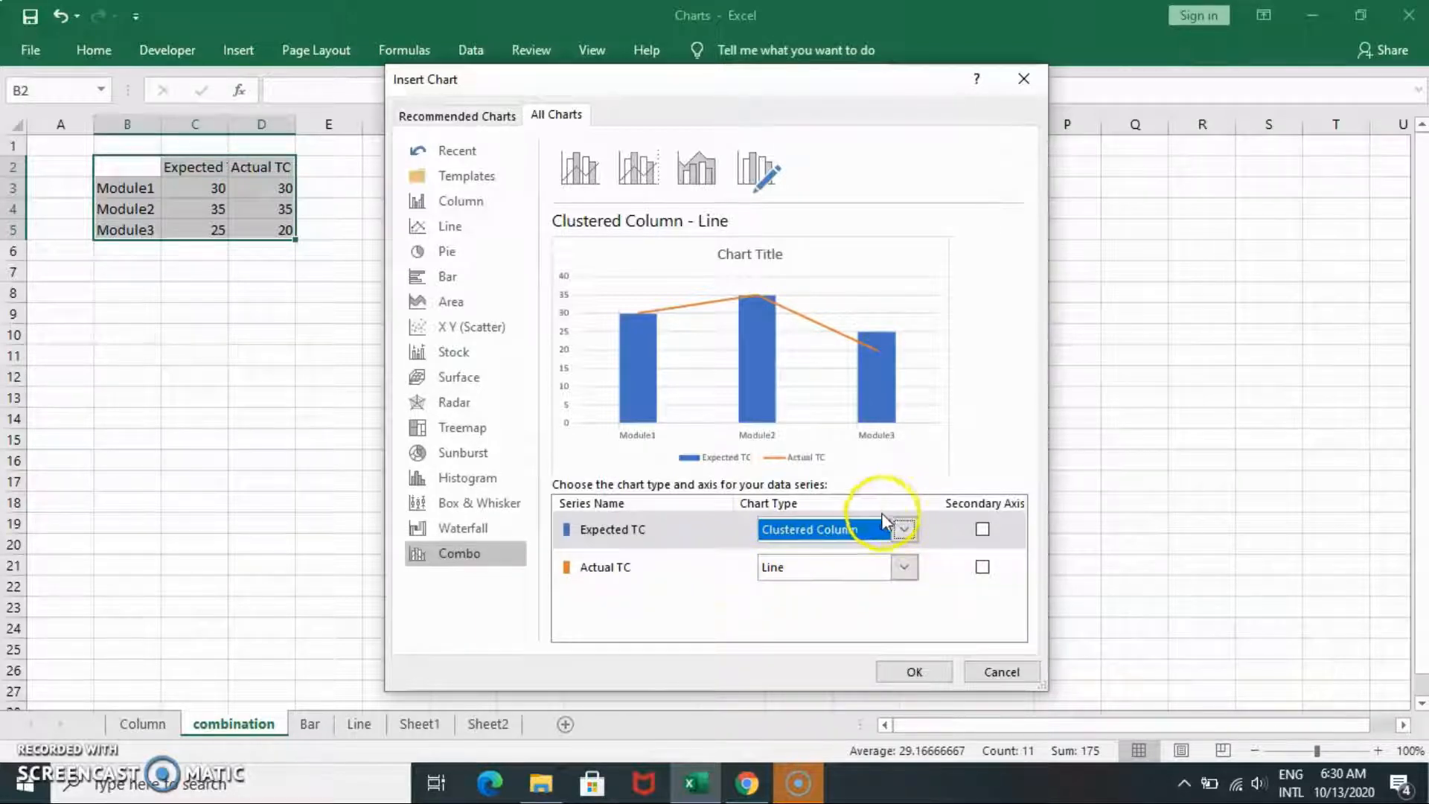
left_click(903, 569)
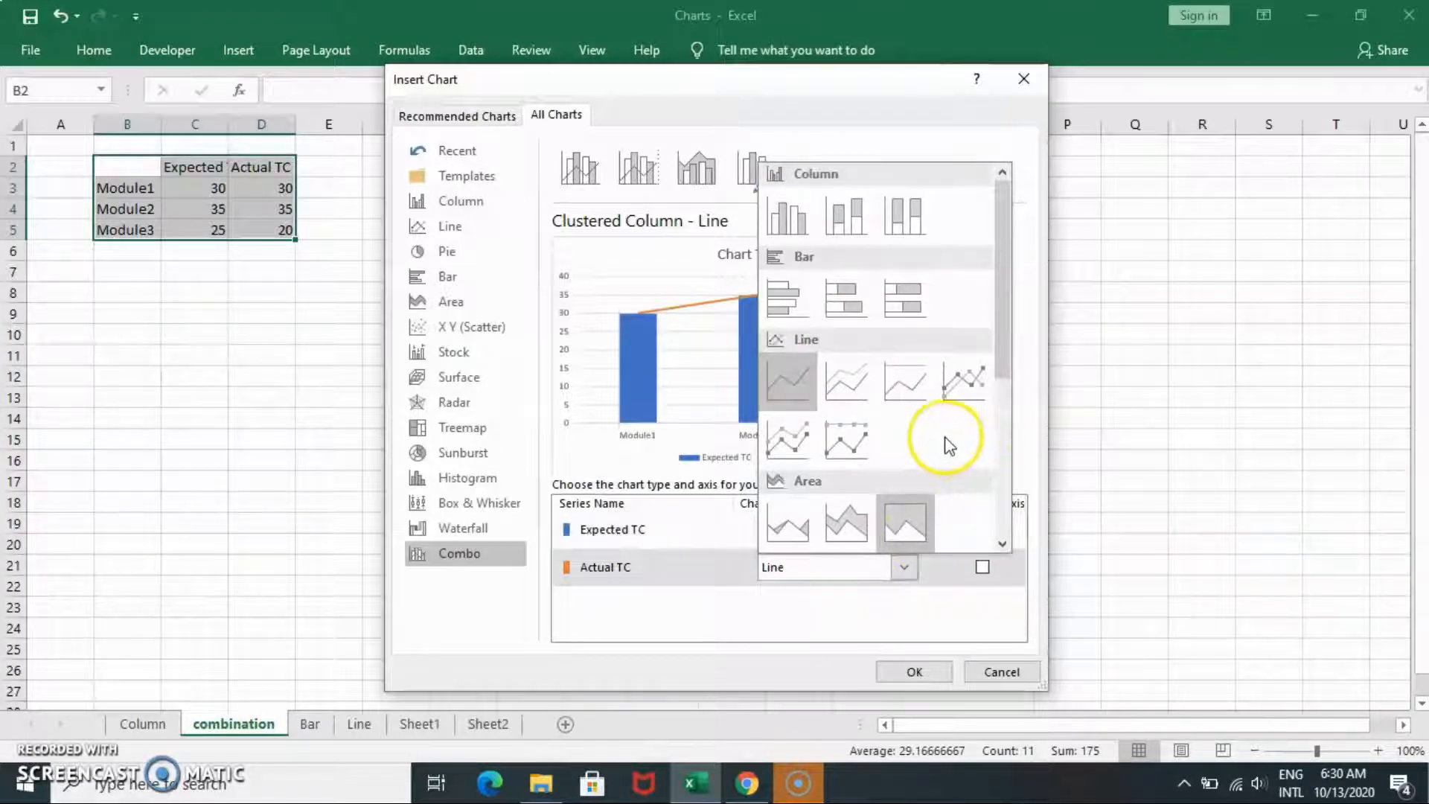
left_click(965, 377)
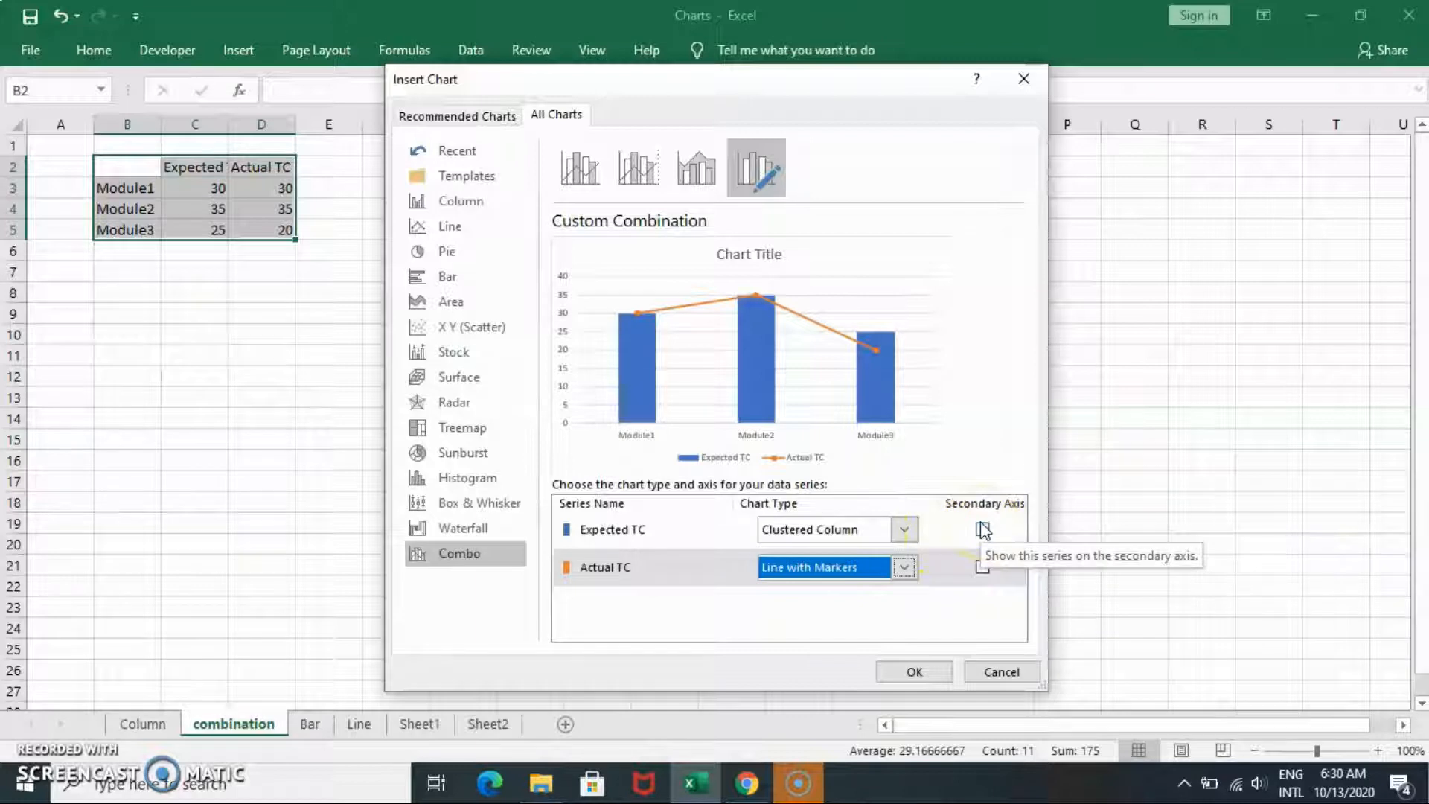
left_click(981, 571)
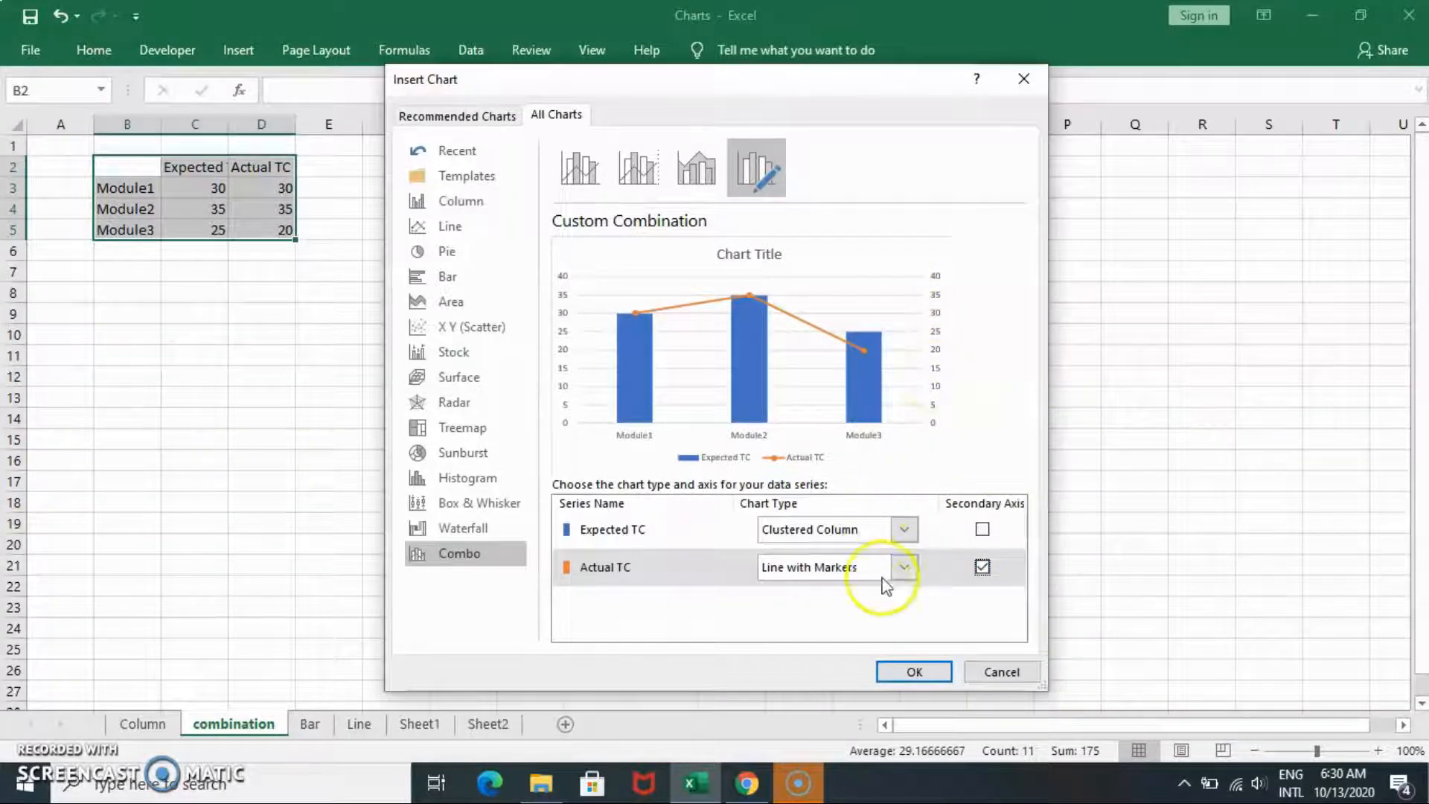
left_click(900, 674)
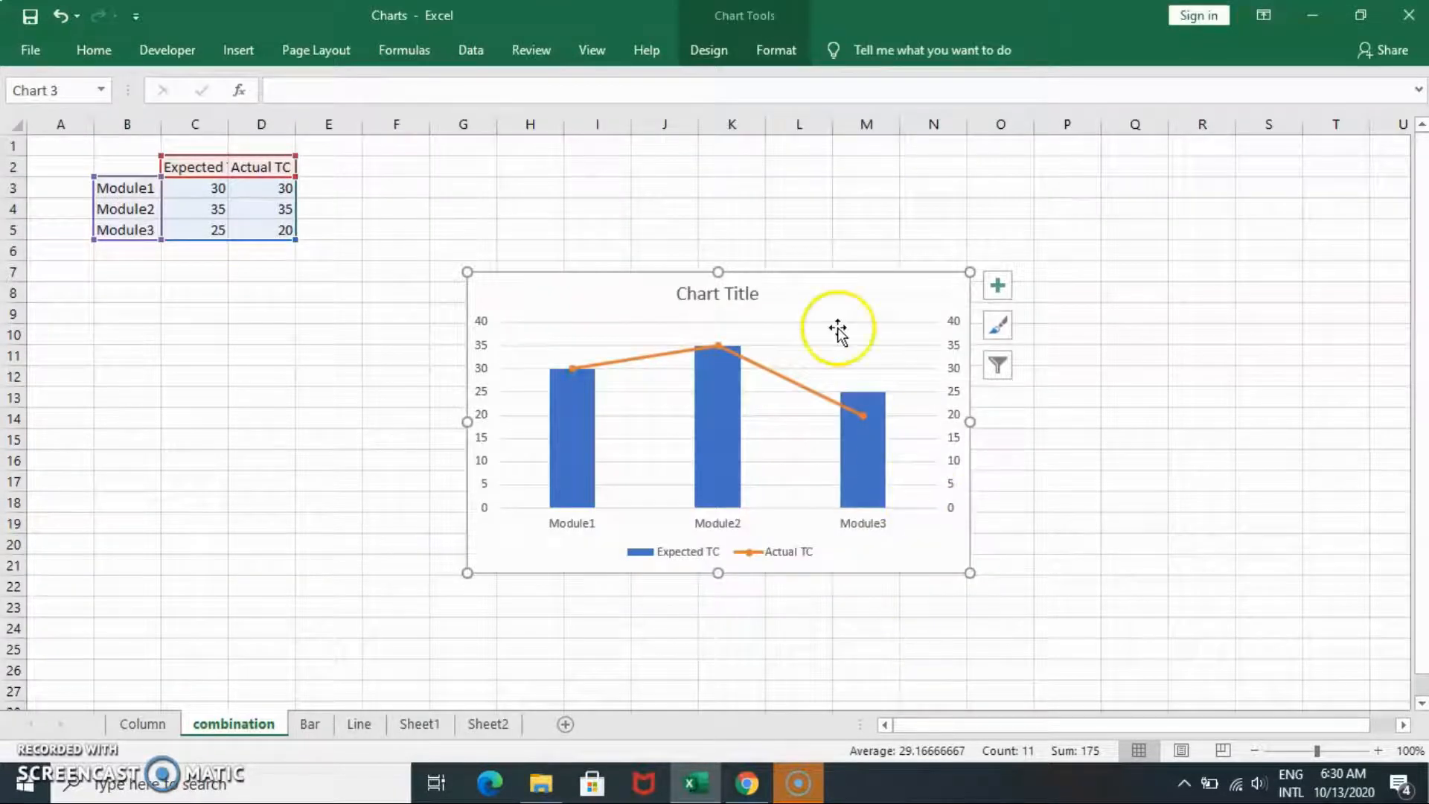
Replace the default chart title text with "Cobination Chart"
left_click(725, 292)
left_click(725, 292)
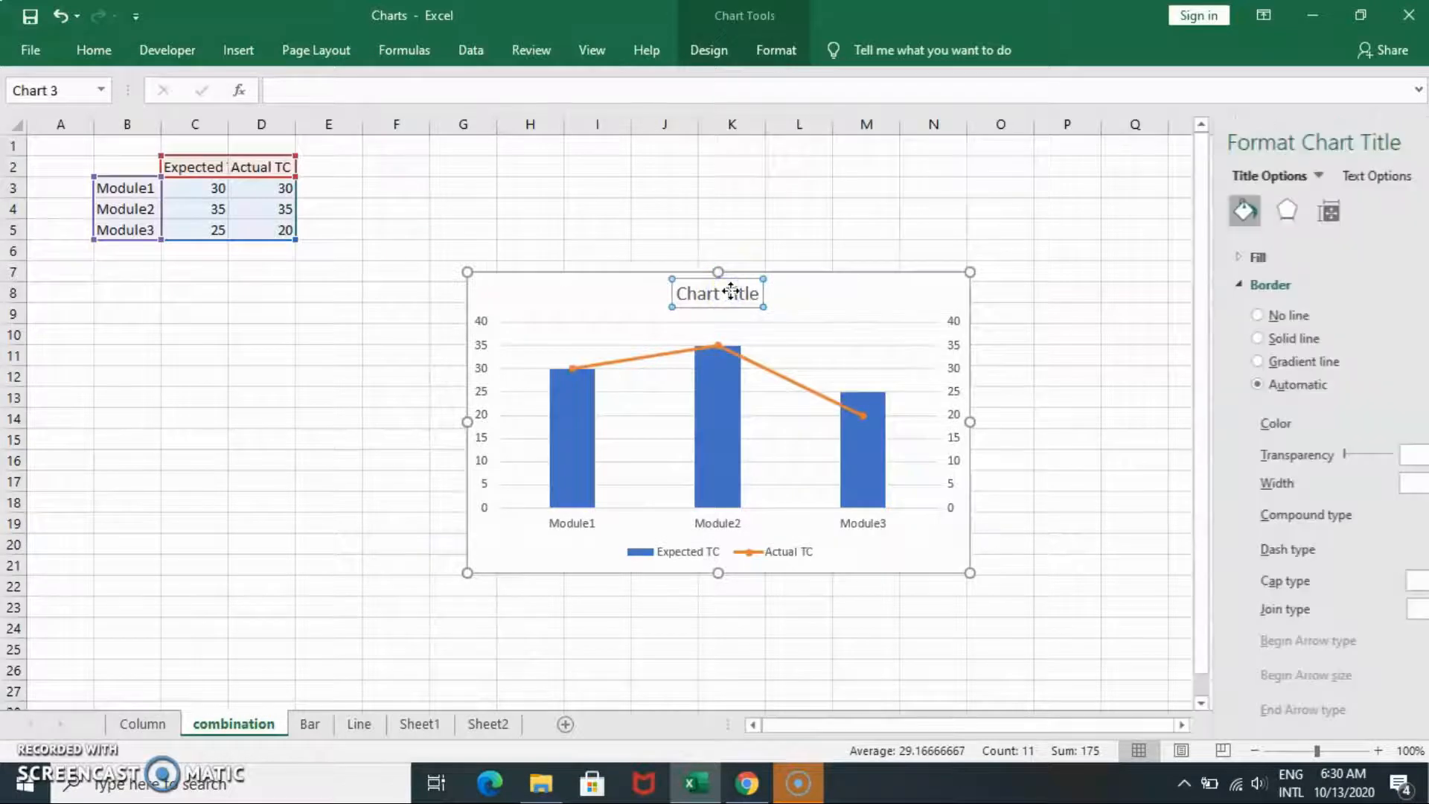
left_click(744, 291)
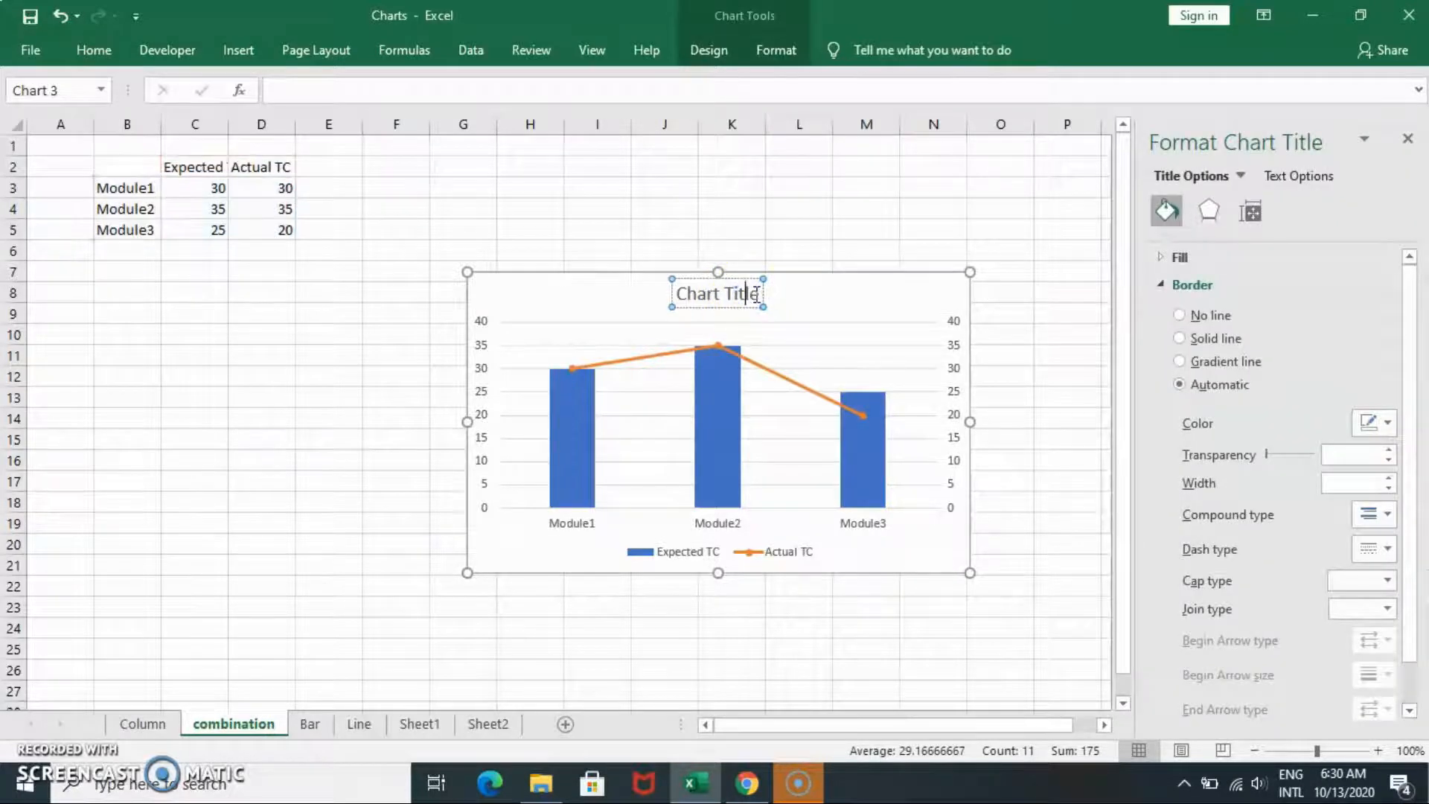
left_click(757, 294)
key("BackSpace")
key("BackSpace")
key("BackSpace")
key("BackSpace")
key("BackSpace")
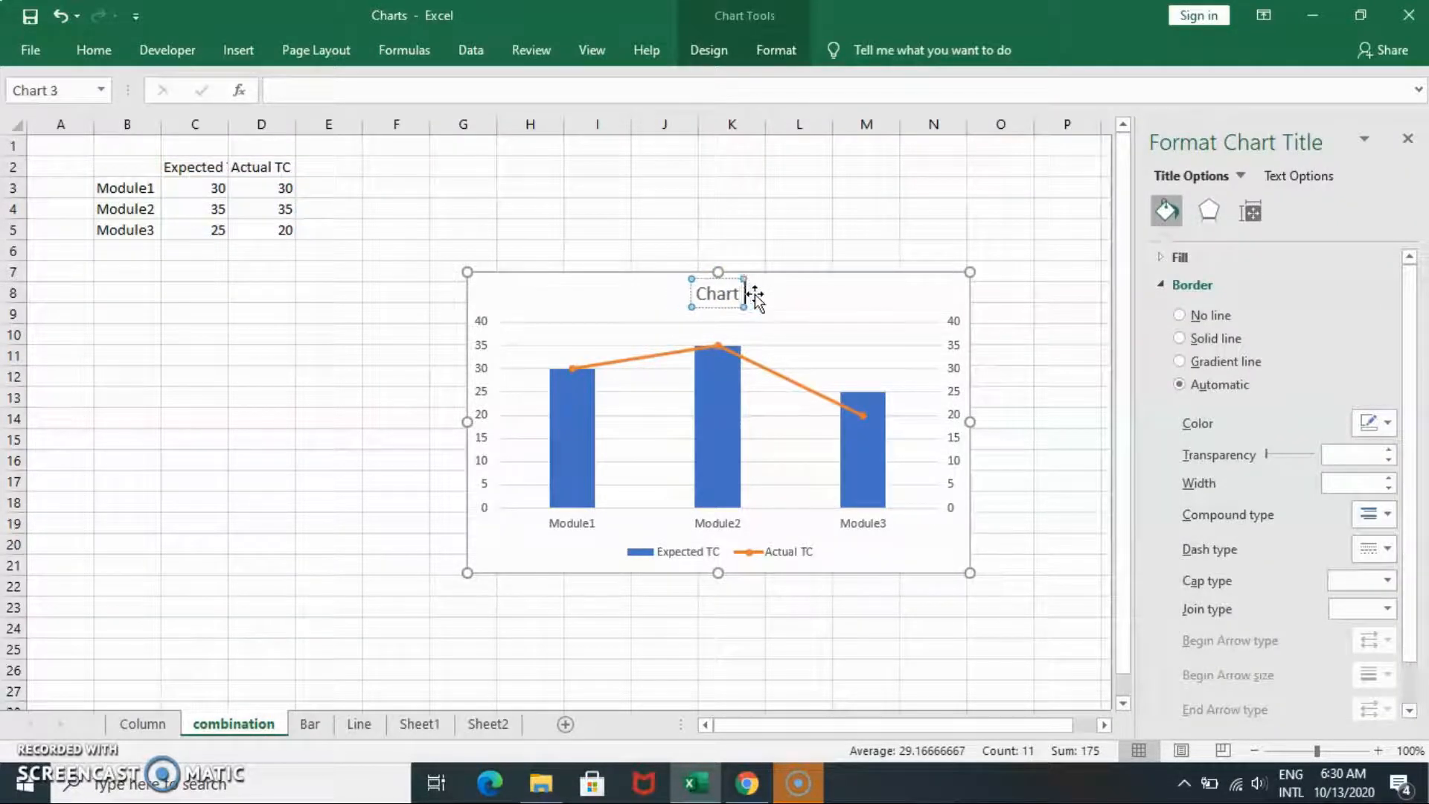
key("BackSpace")
key("BackSpace")
key("BackSpace")
key("BackSpace")
type("o")
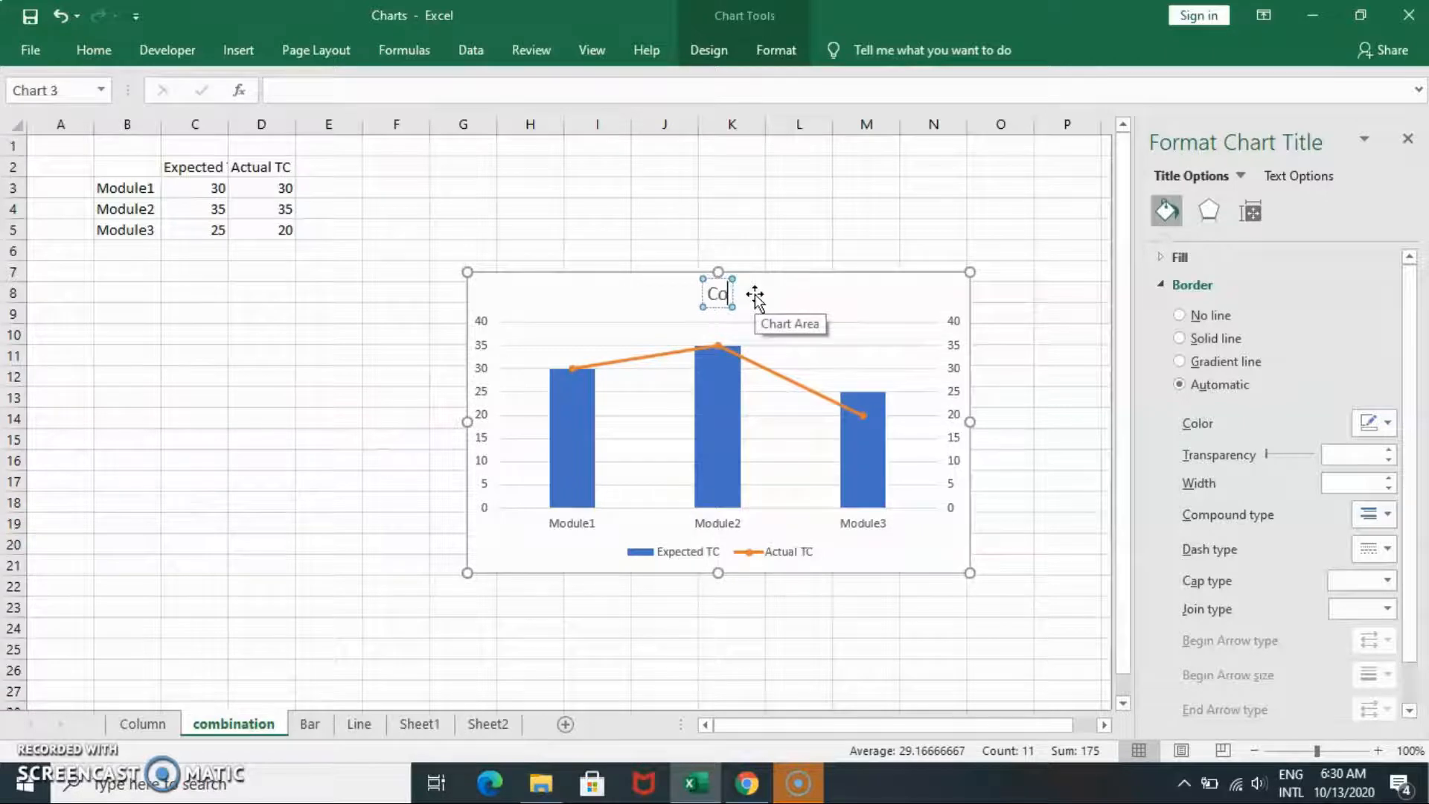
type("bination Chart")
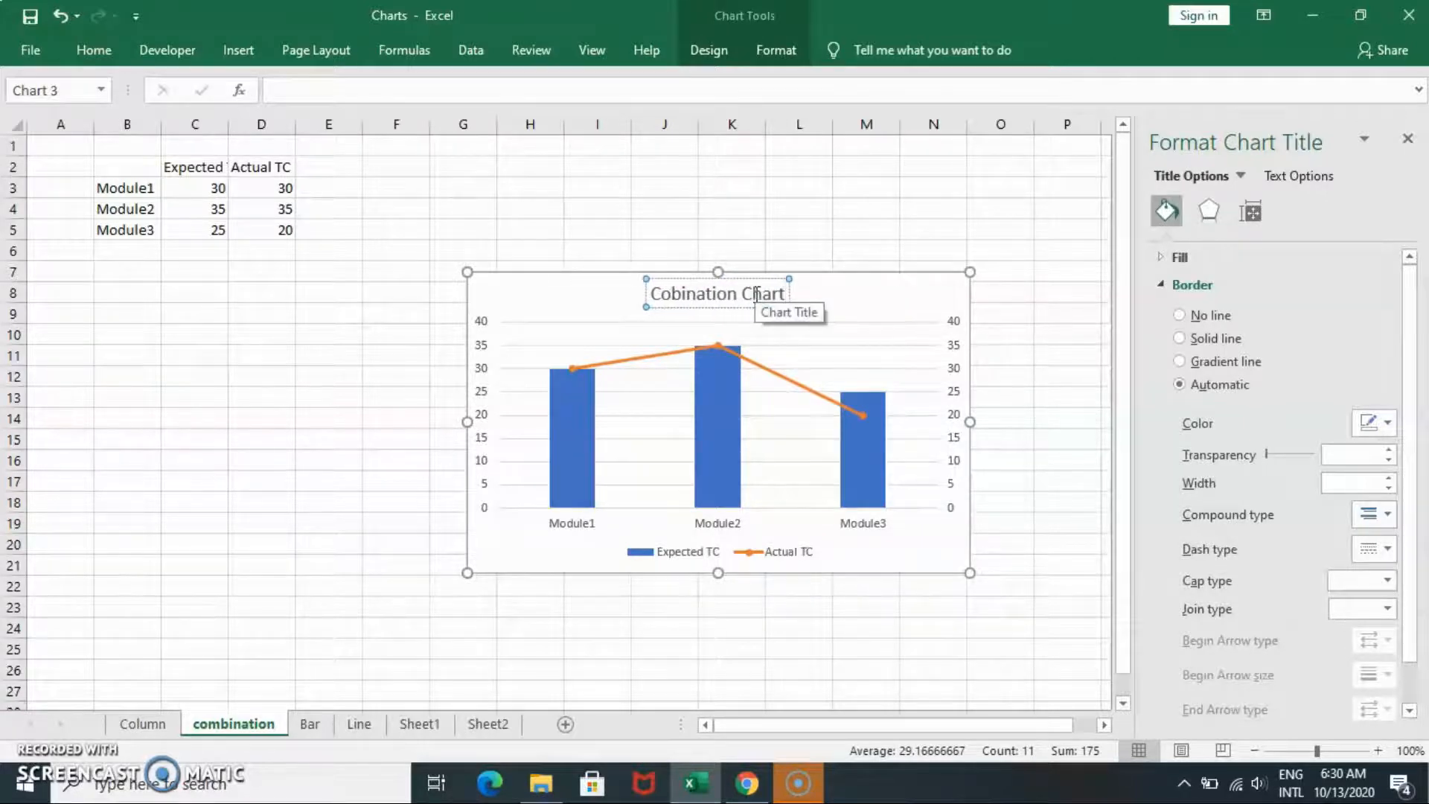
Give the whole chart area a black border
left_click(873, 326)
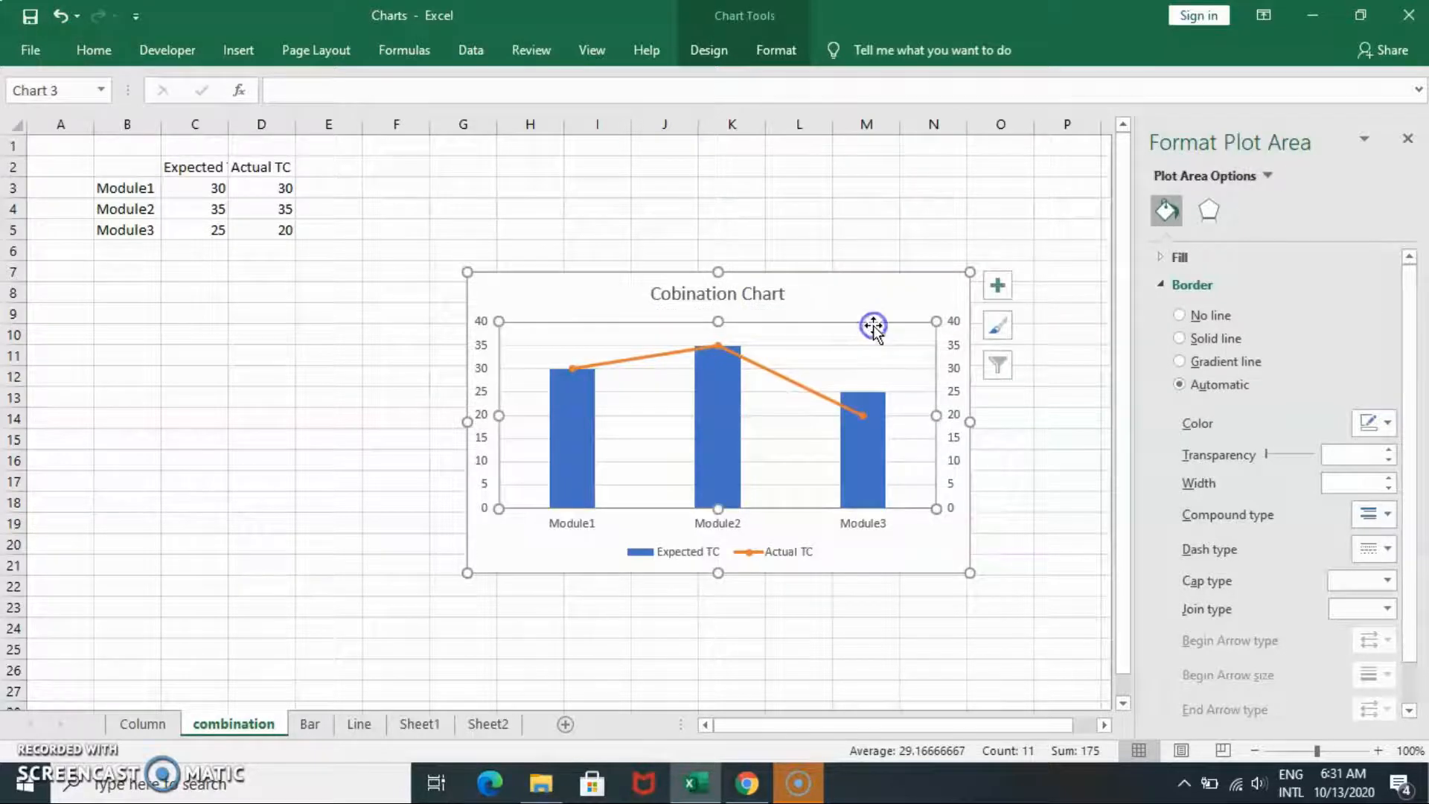
left_click(925, 303)
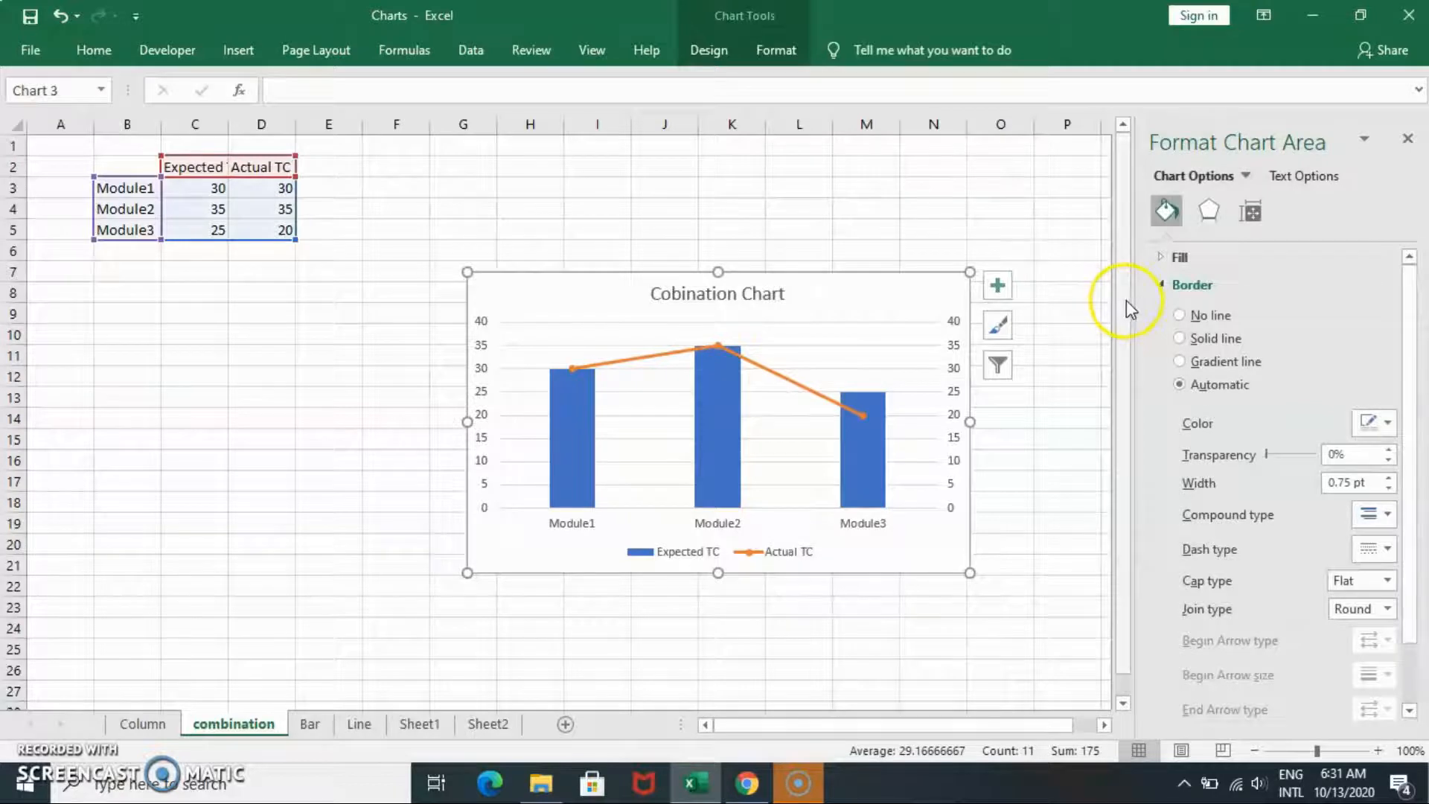
left_click(1369, 417)
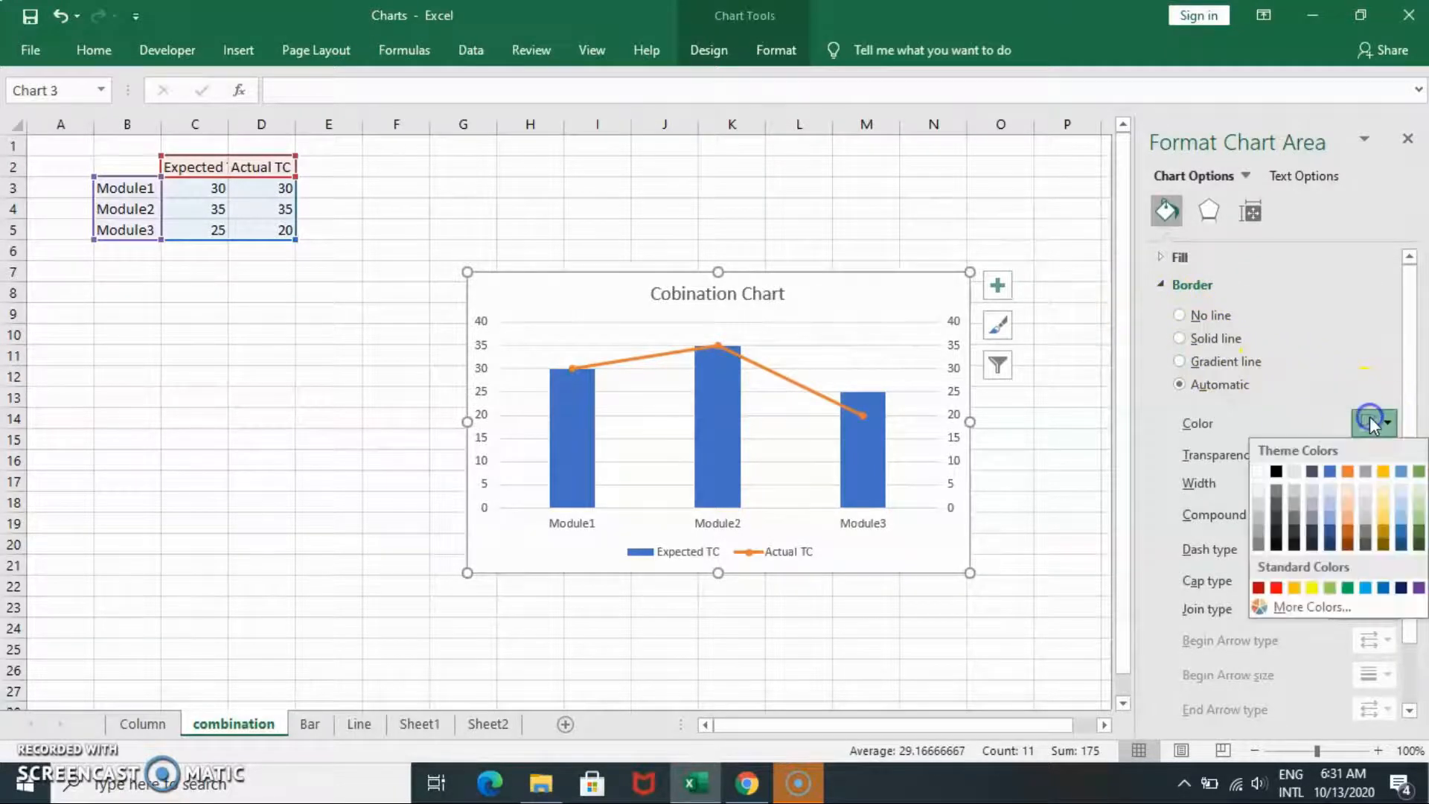
left_click(1275, 470)
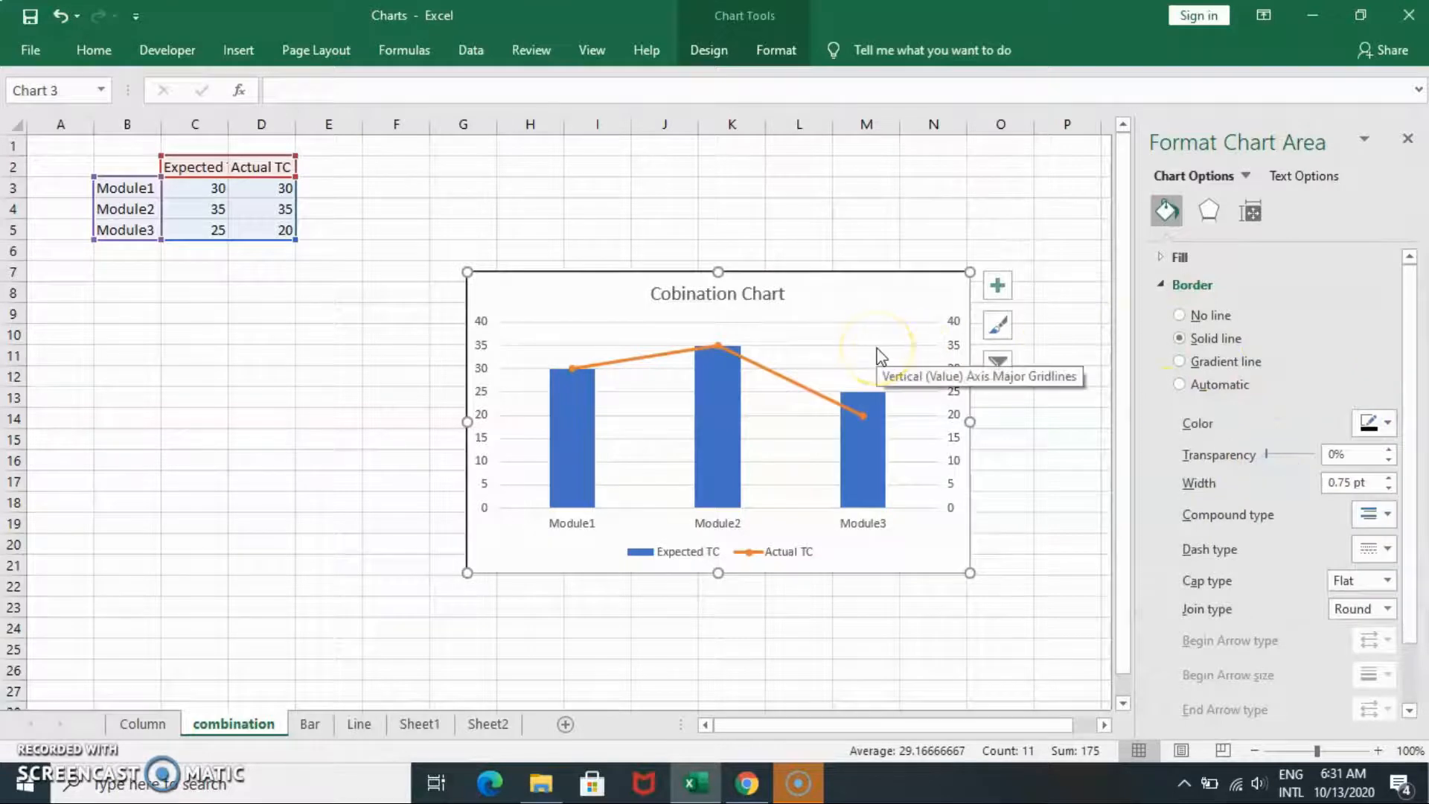
Correct the spelling of the chart title to "Combination Chart"
left_click(671, 295)
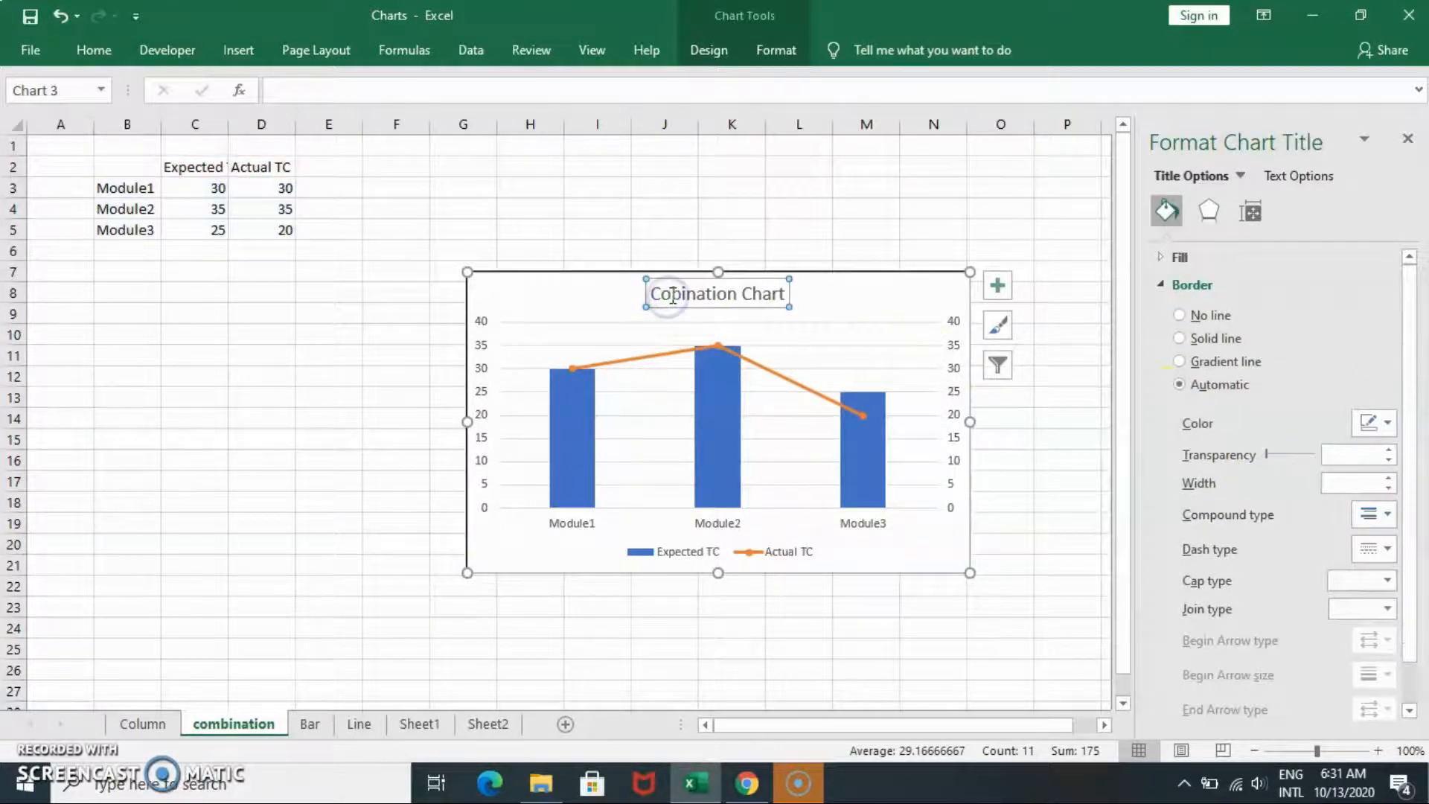
left_click(671, 296)
type("m")
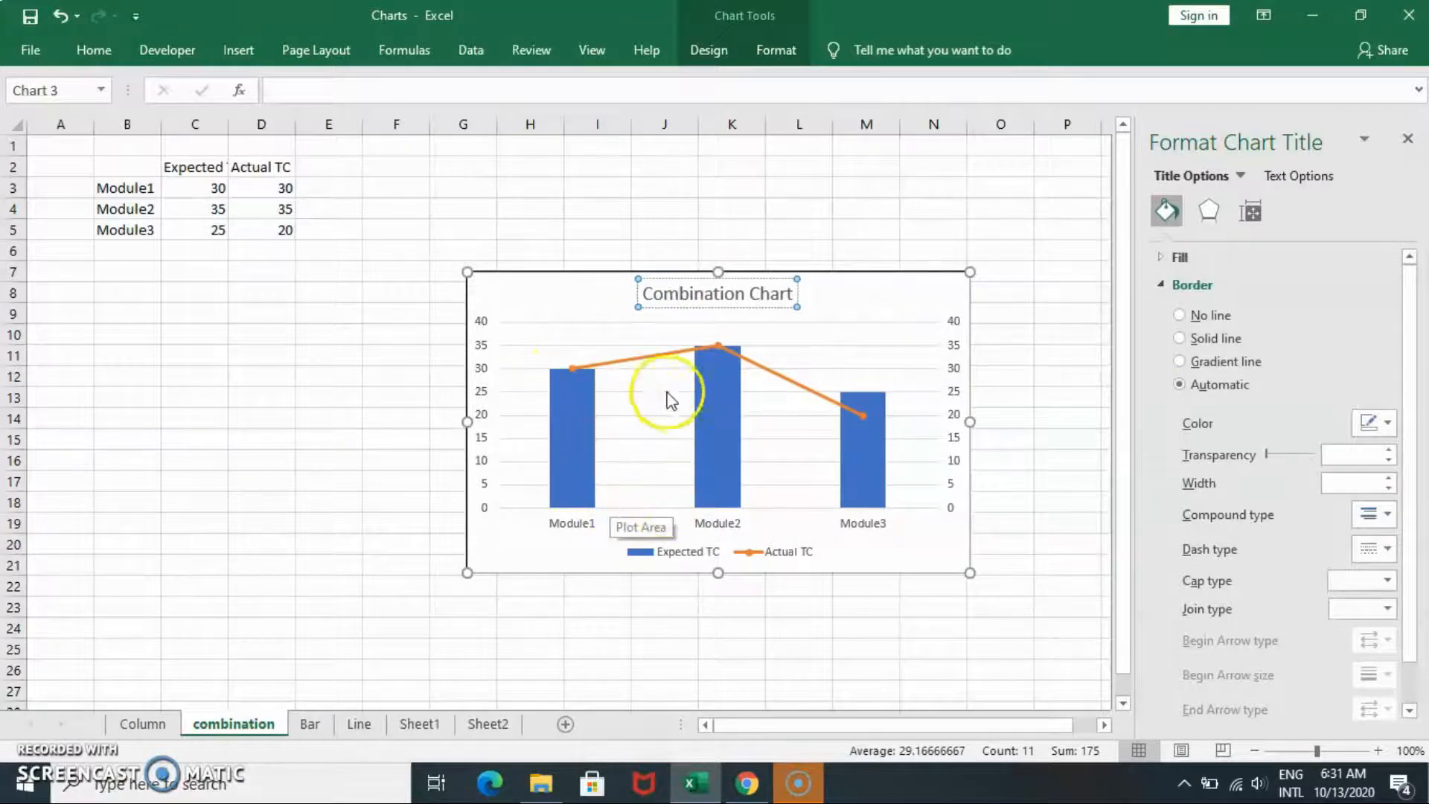
Add data labels to the Actual TC line and show a data table beneath the chart
left_click(632, 360)
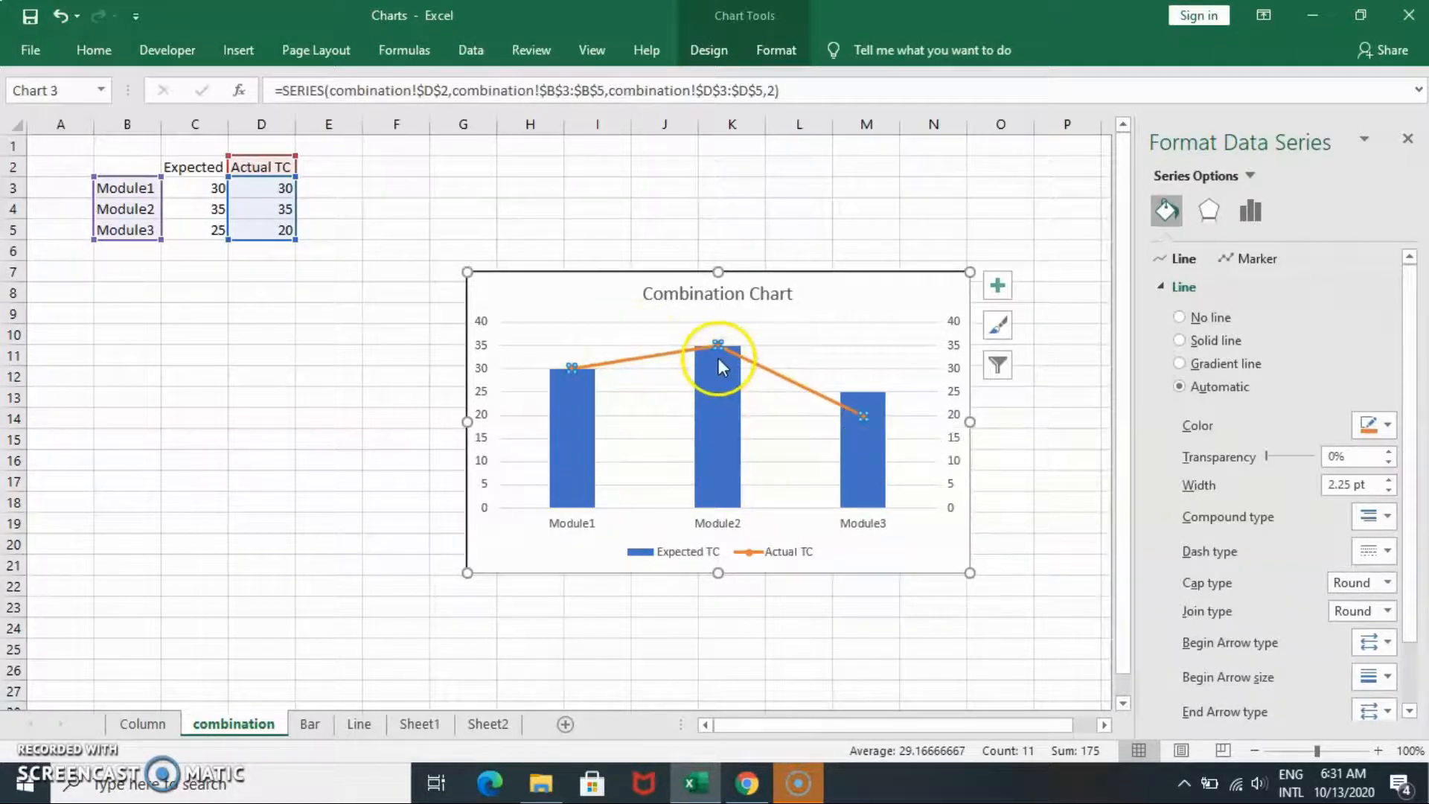
left_click(998, 296)
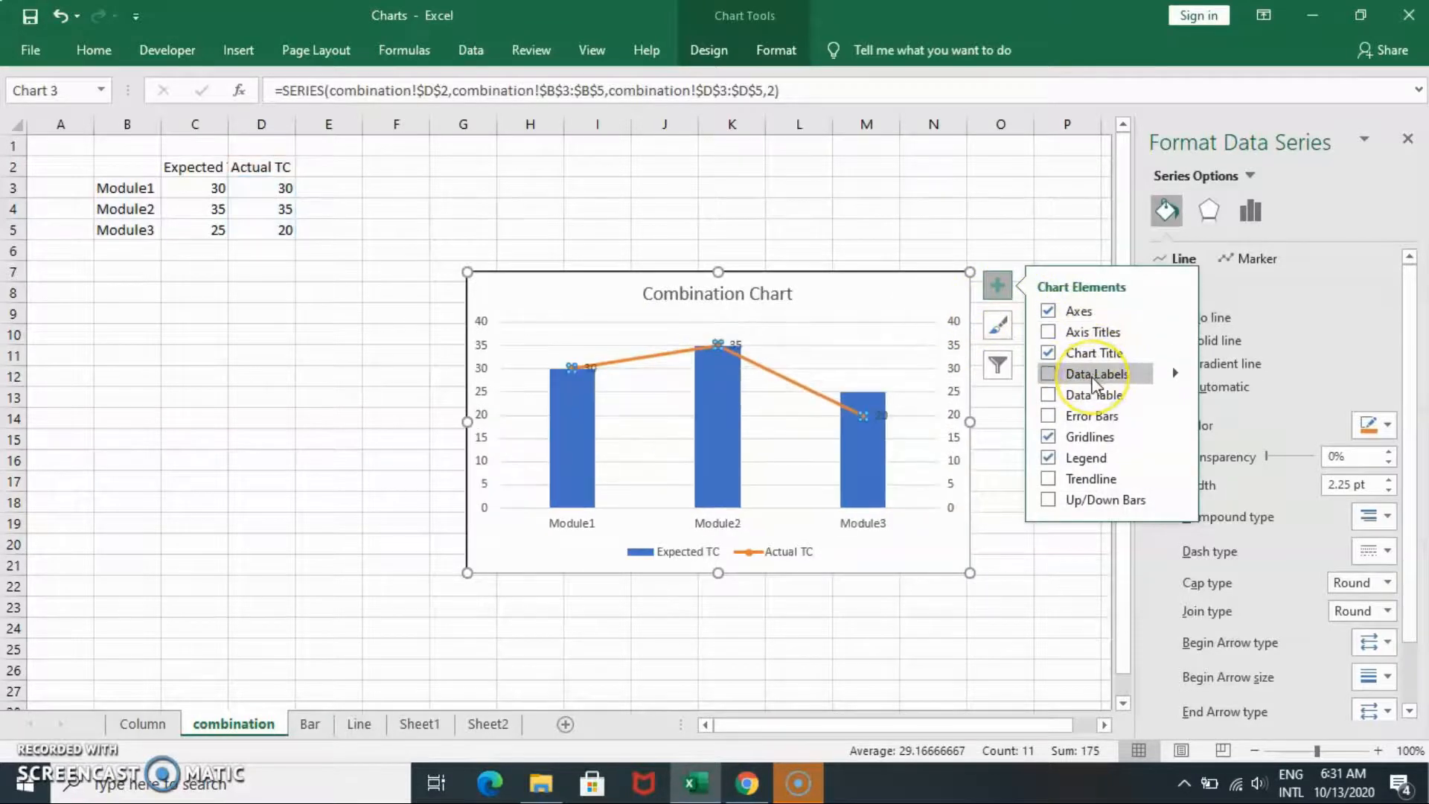
left_click(1049, 374)
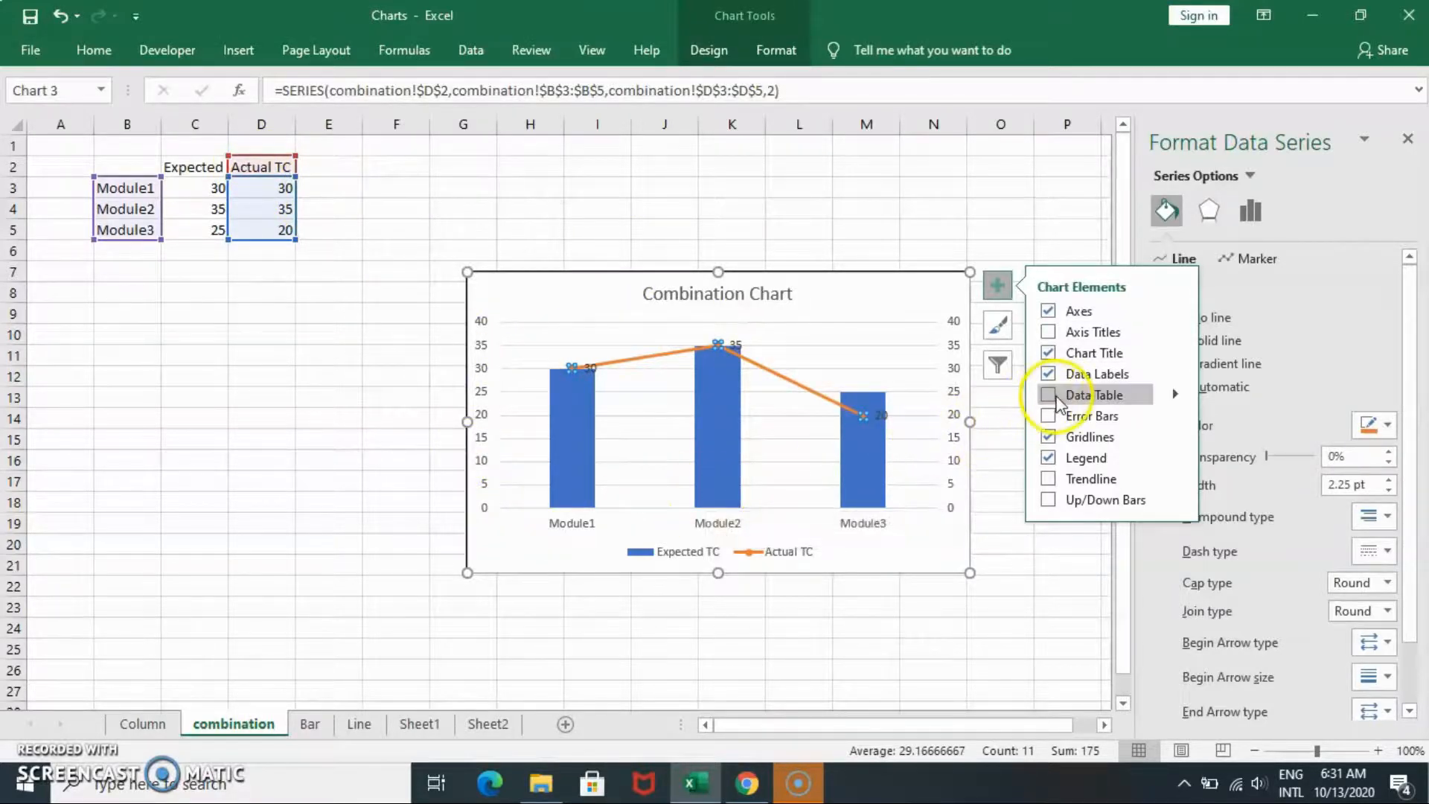
left_click(1049, 395)
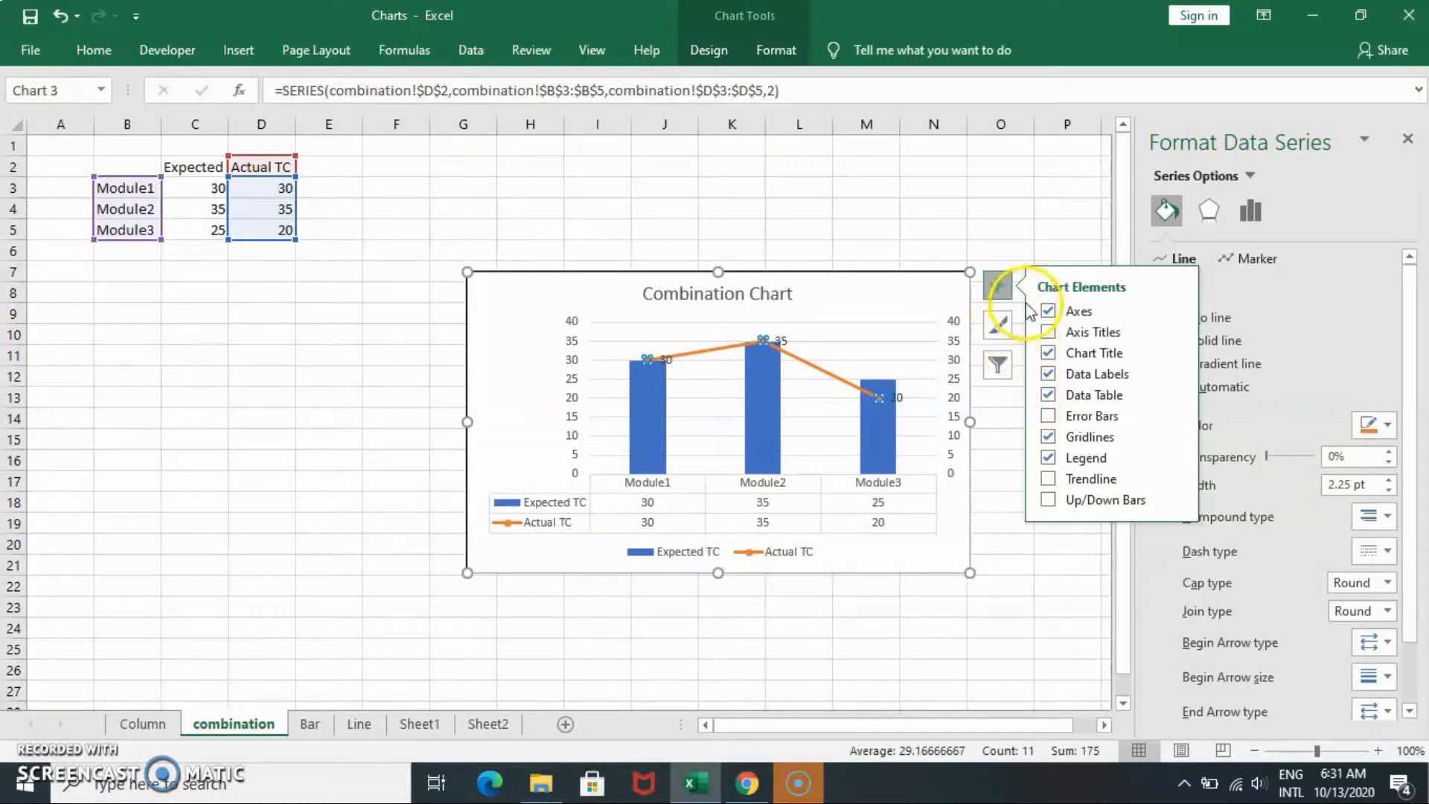
left_click(929, 223)
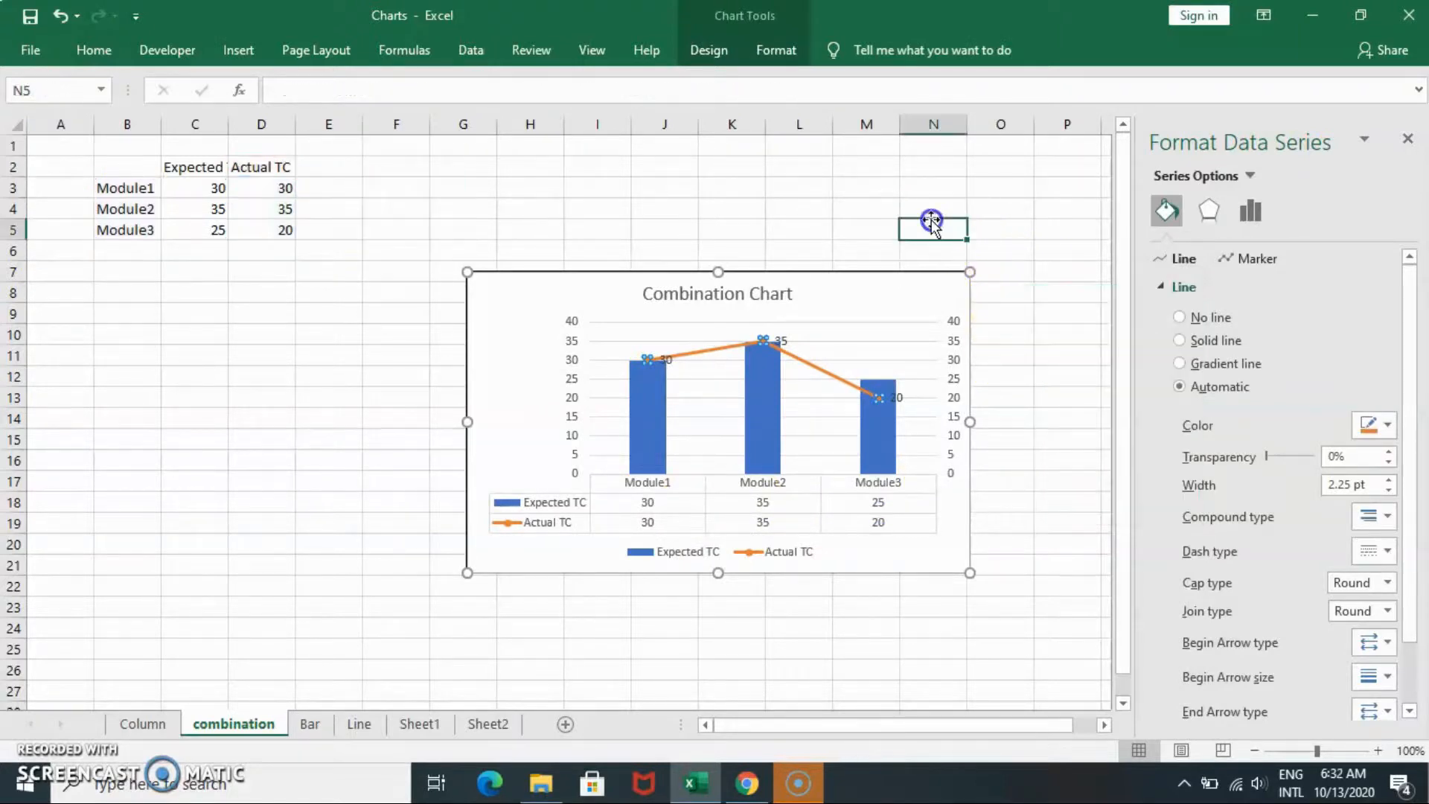